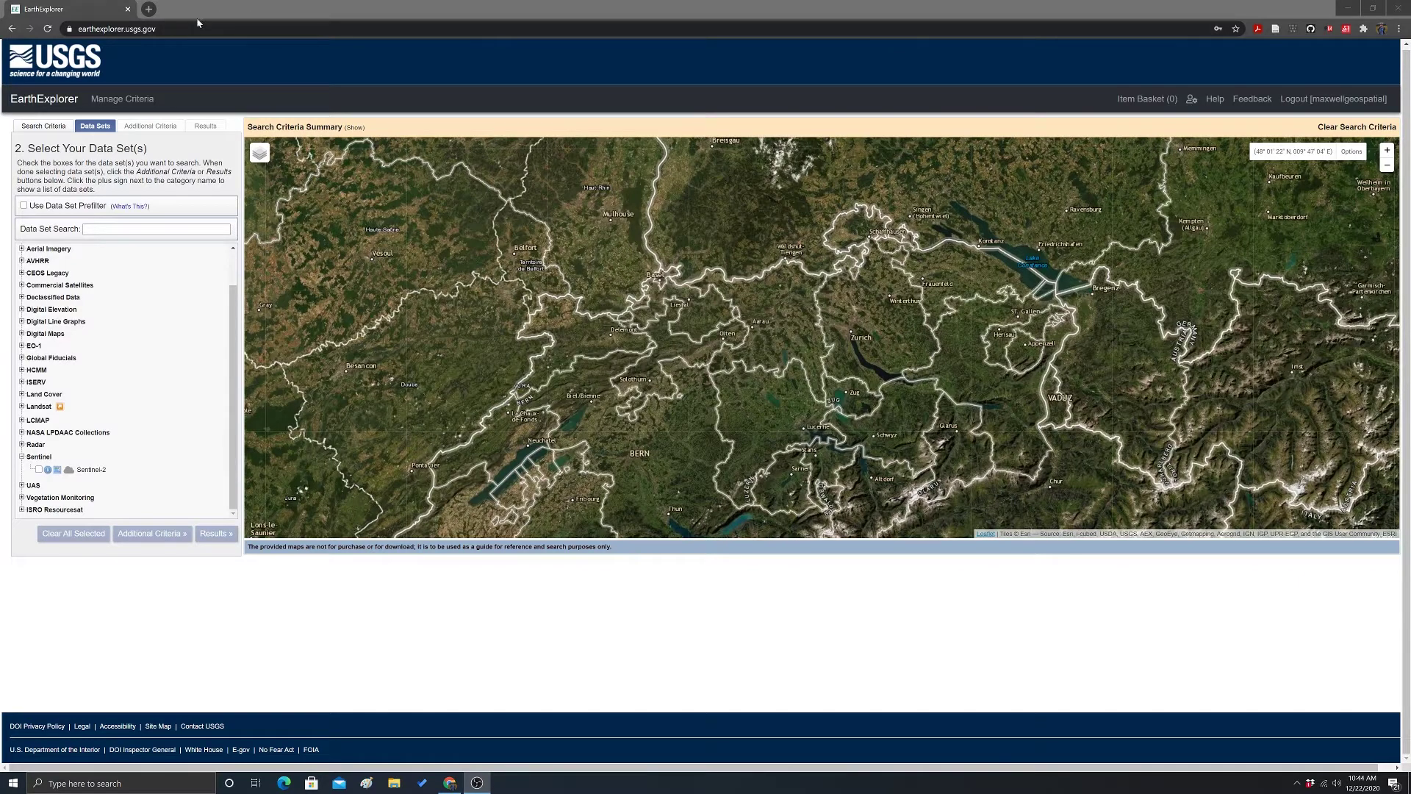
click(118, 28)
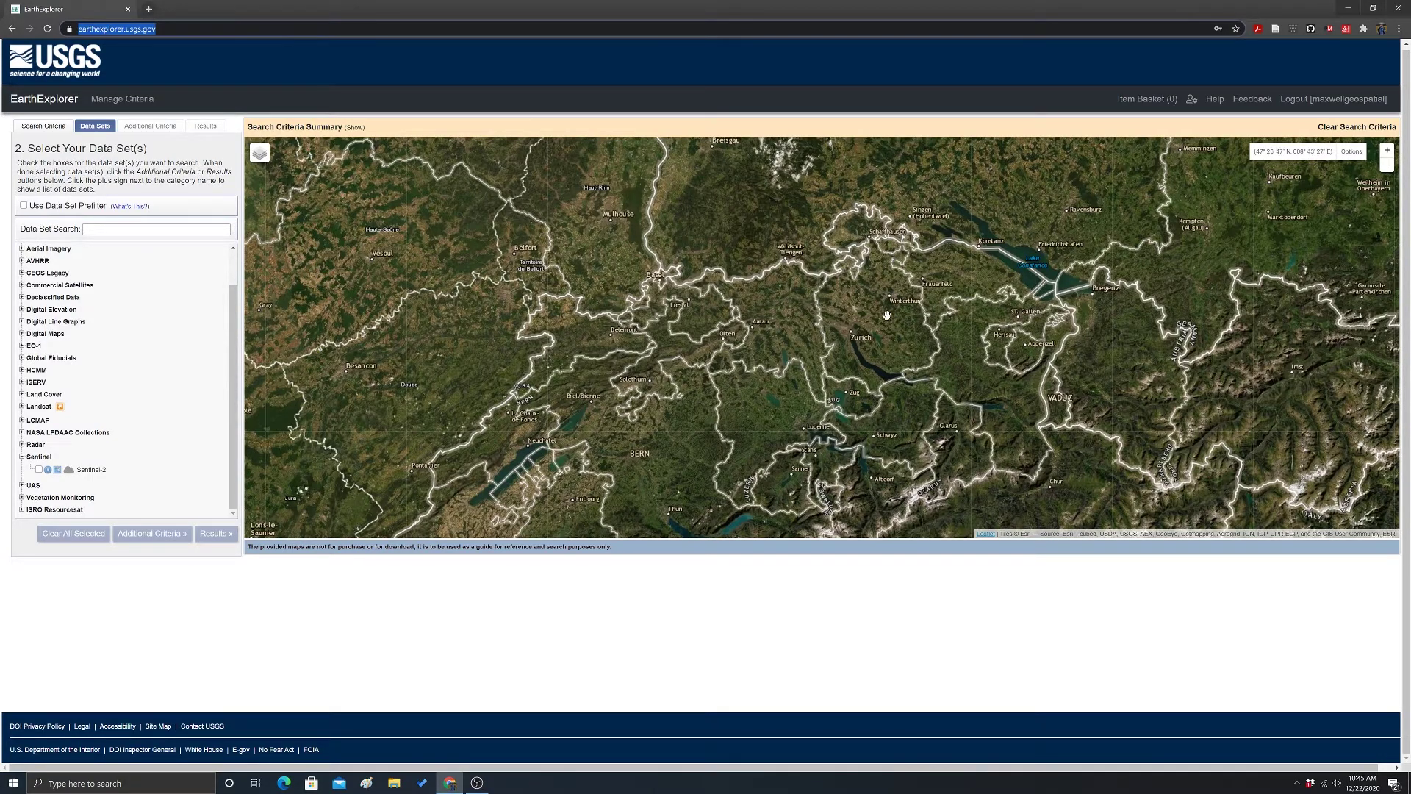
click(724, 358)
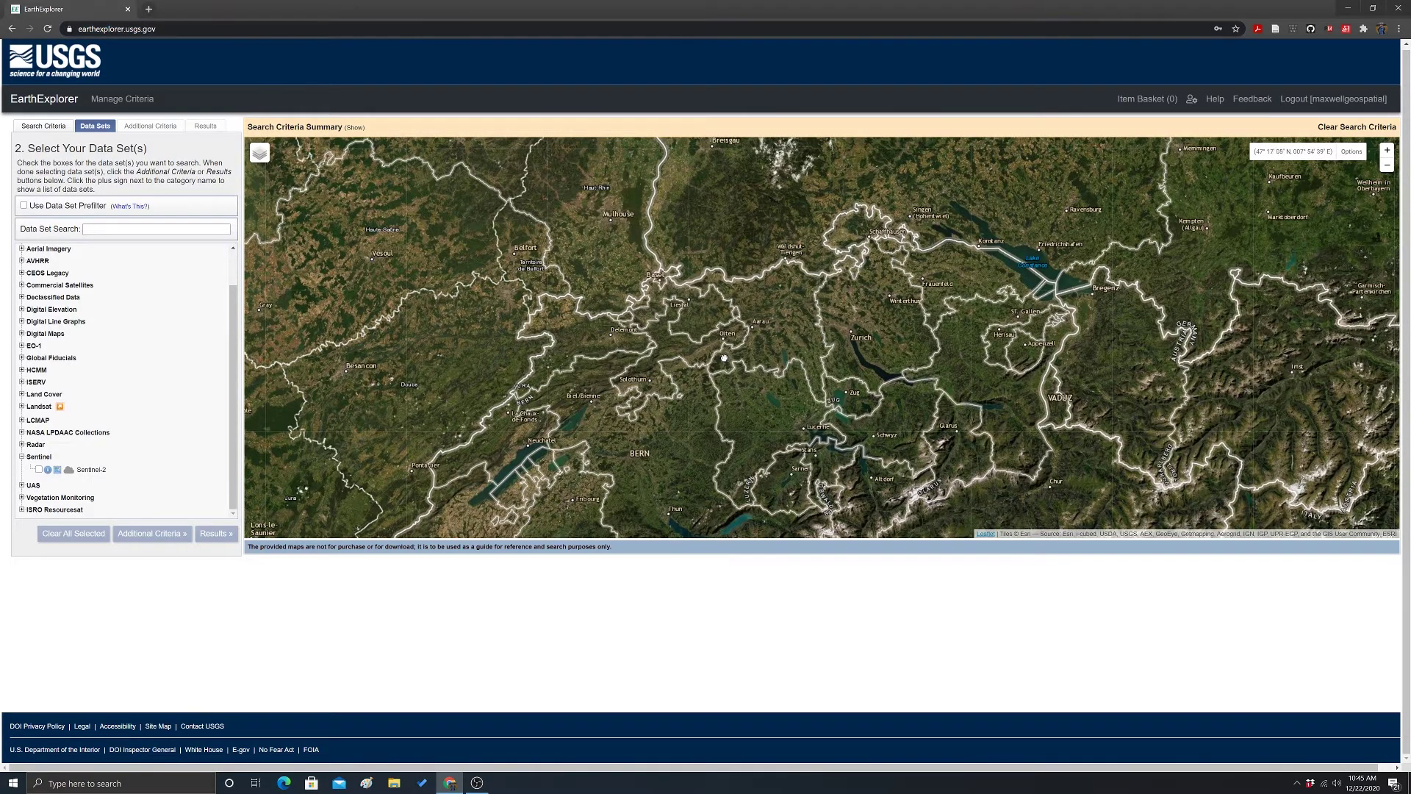
scroll(886, 345, down, 1)
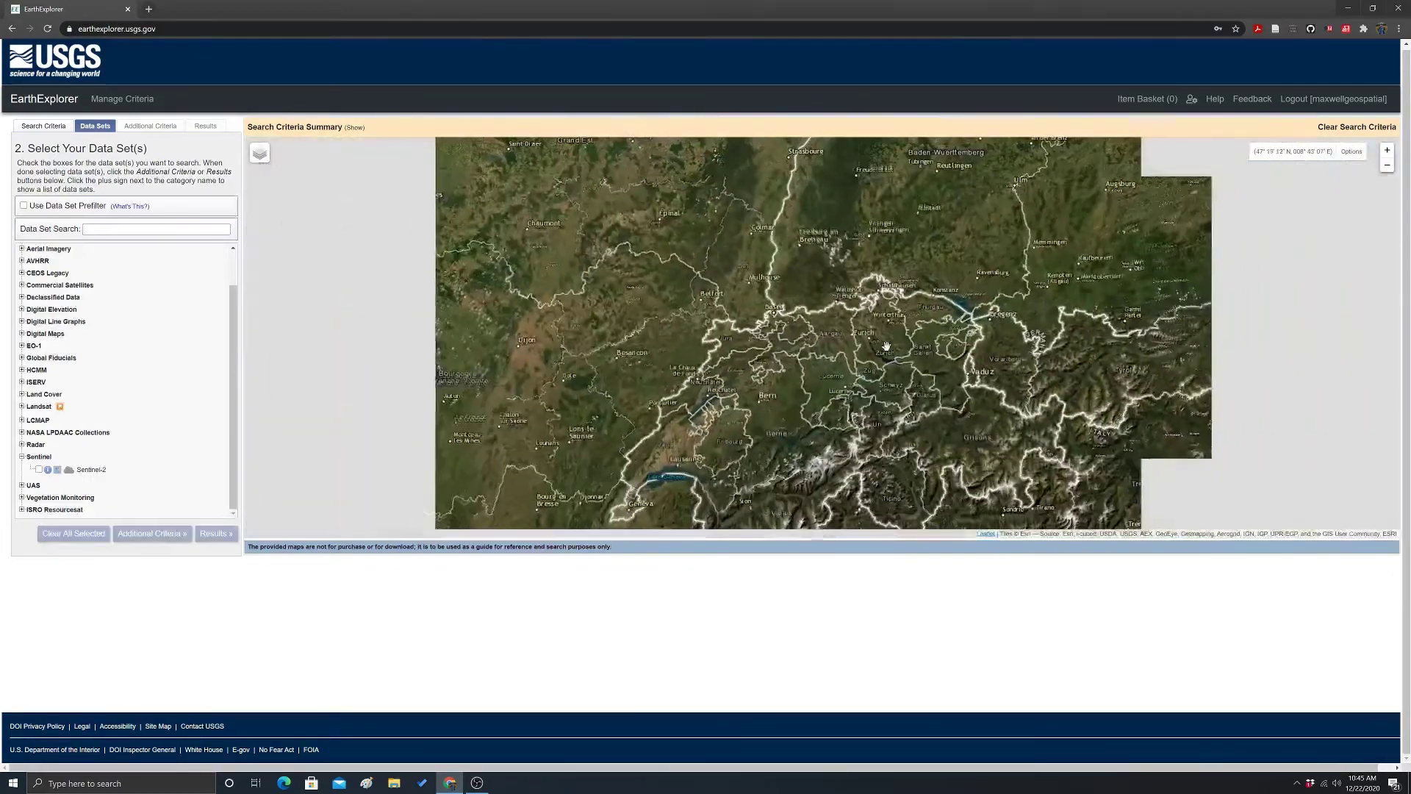
scroll(885, 345, down, 1)
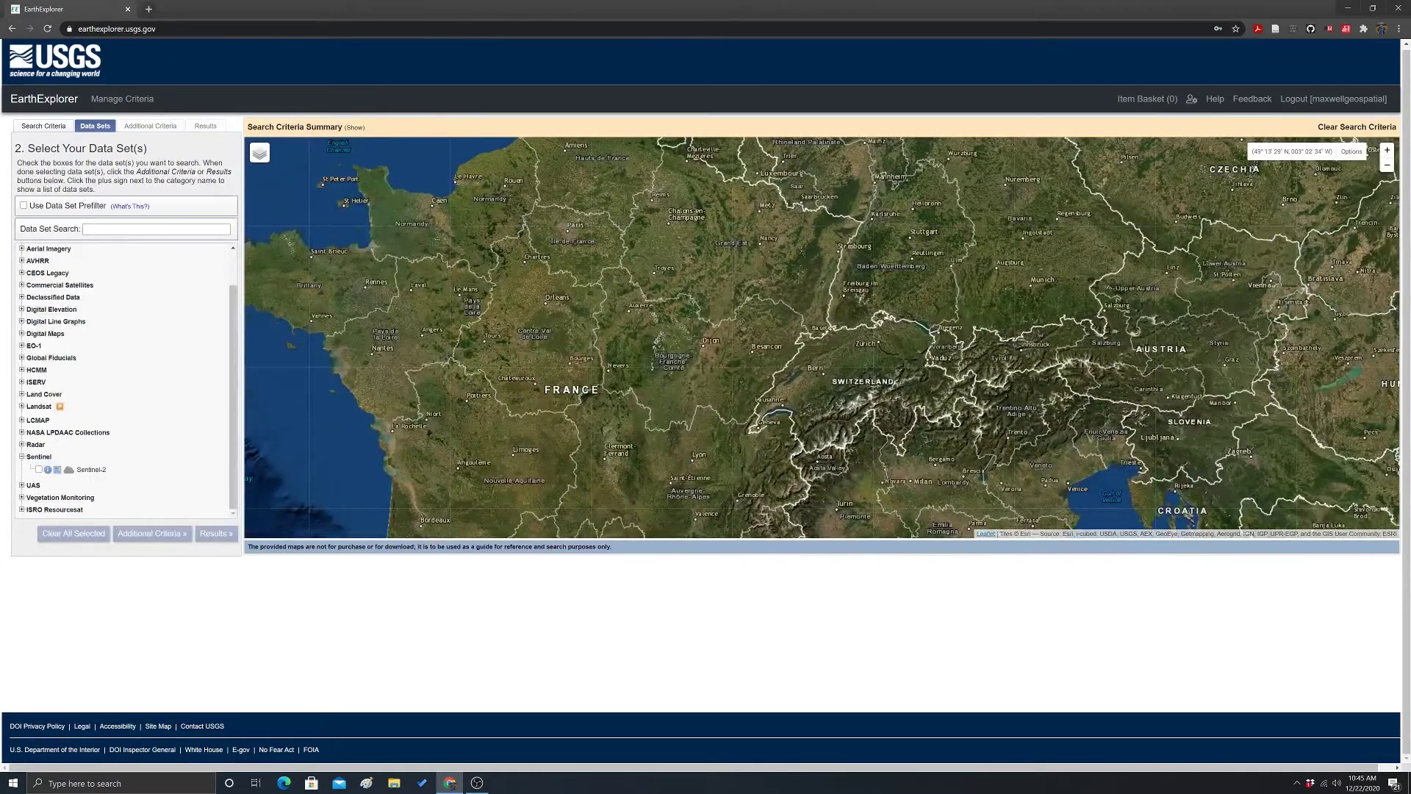
Step: Switch the map's base layer to Light Gray Map and back to ESRI World Imagery
click(279, 162)
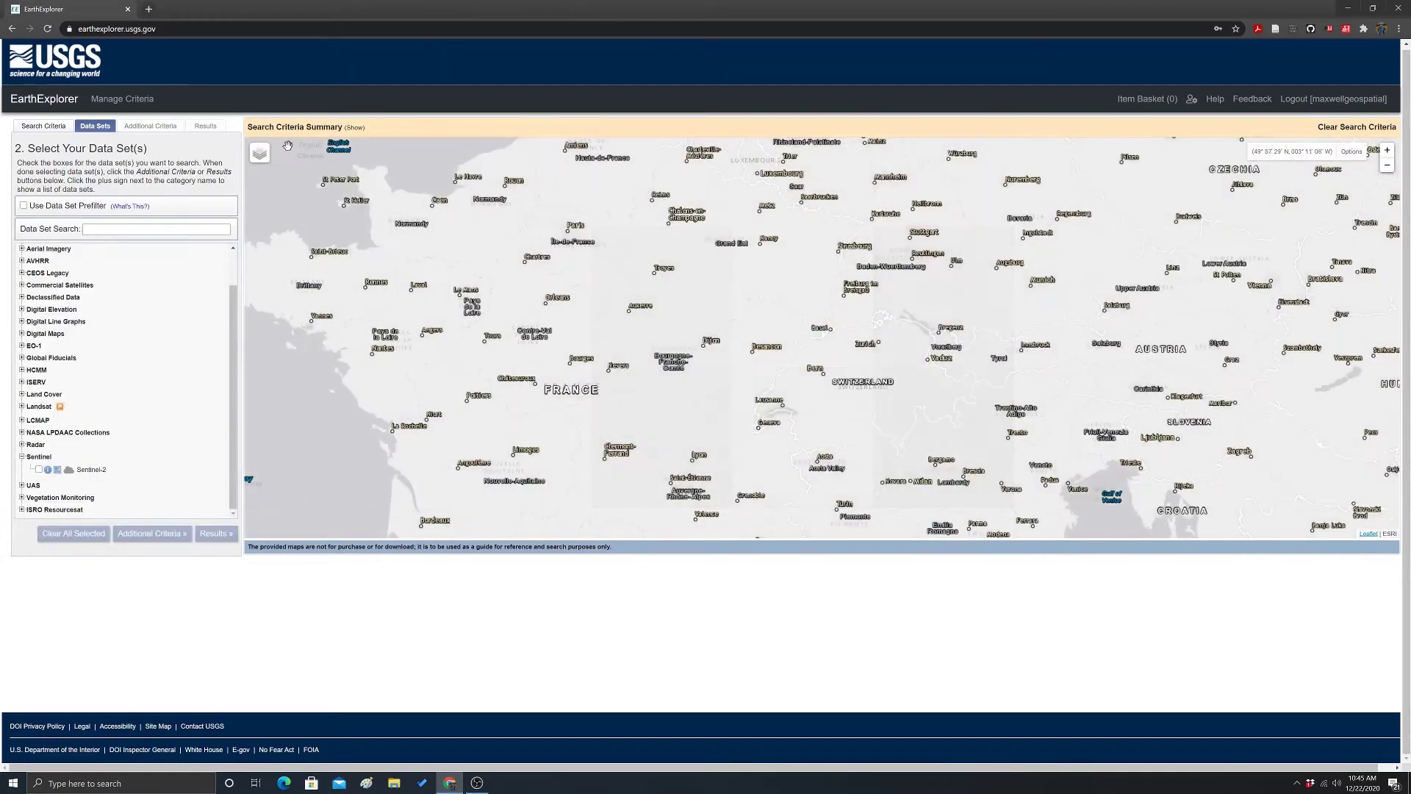
mouse_move(261, 155)
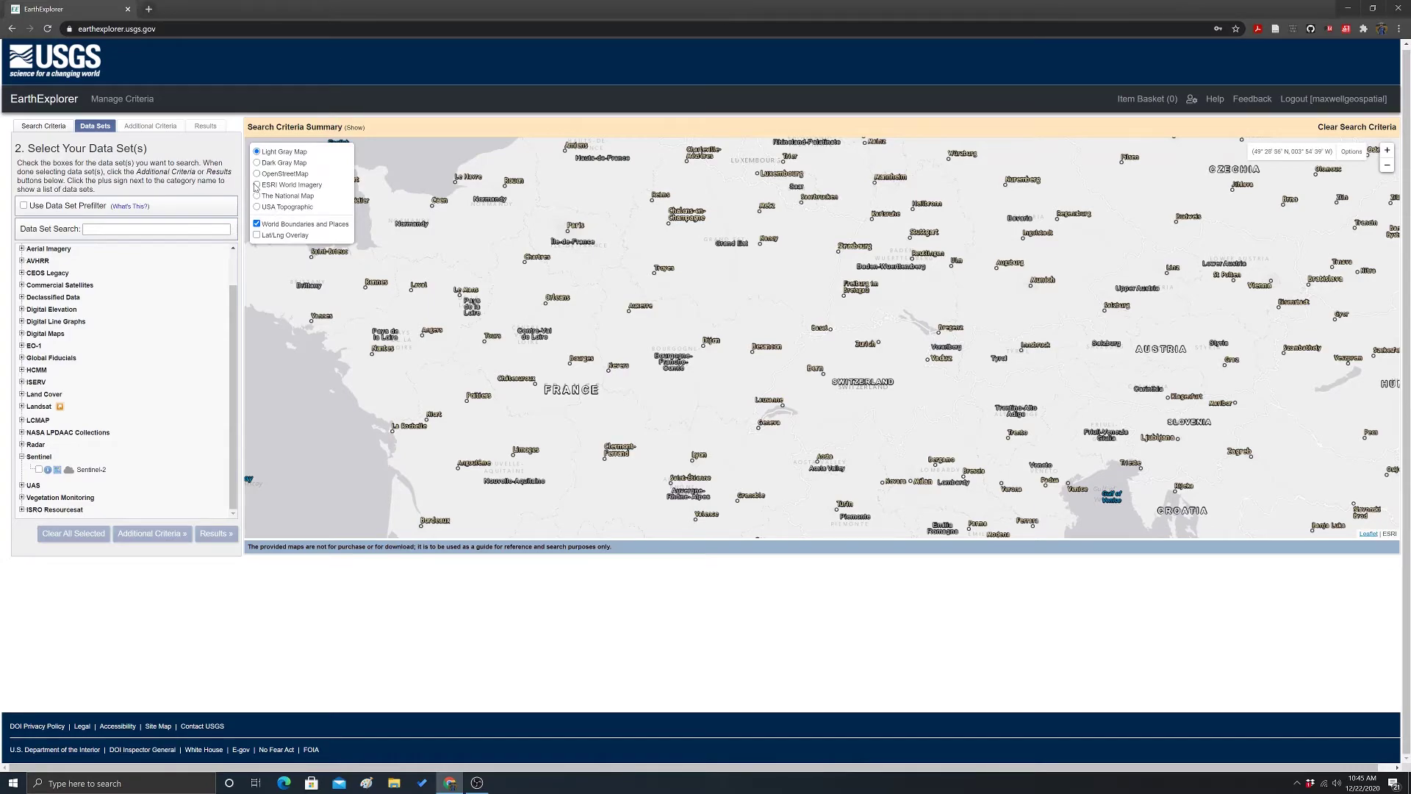
click(256, 185)
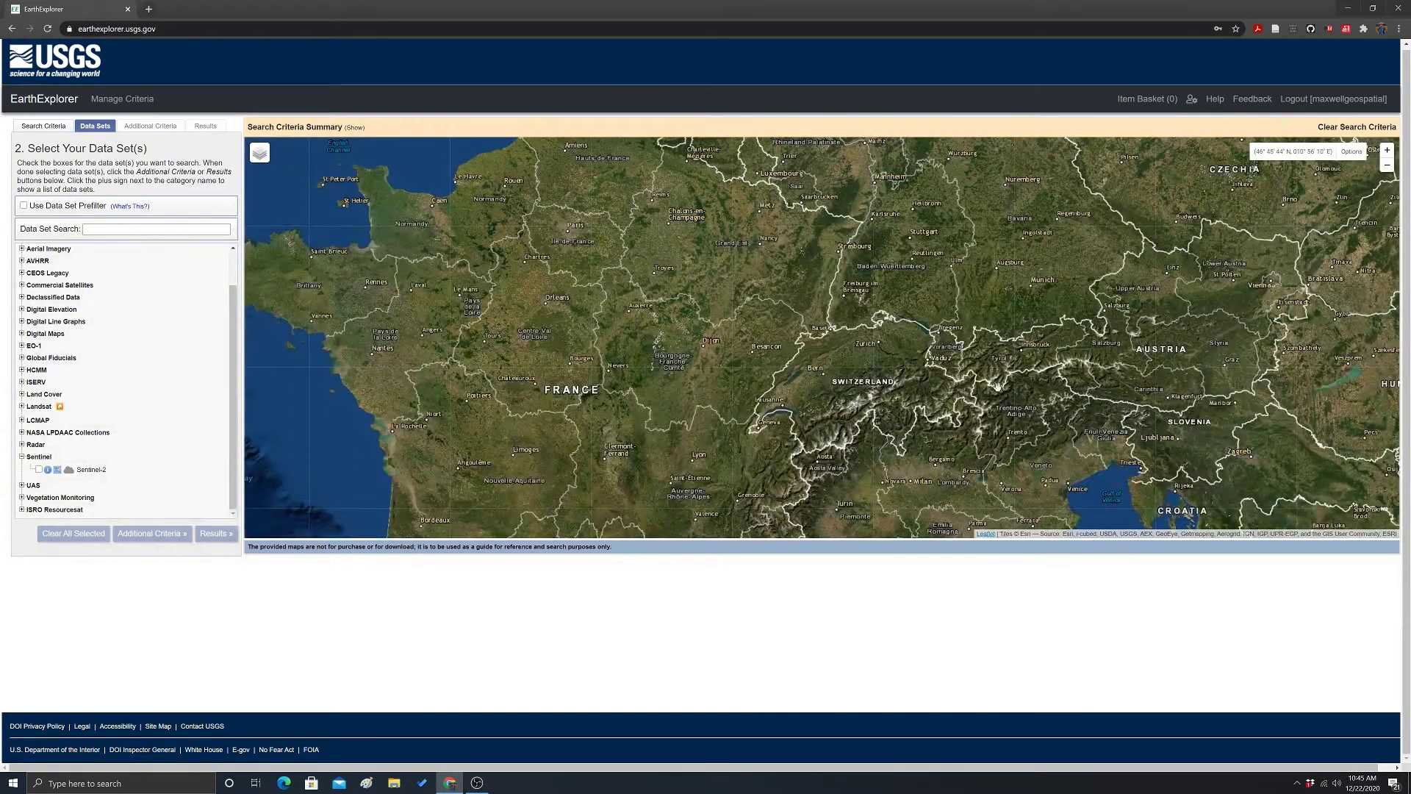
Step: Frame Zürich and its surroundings on the map and use the current map extent as the search polygon
scroll(918, 367, up, 2)
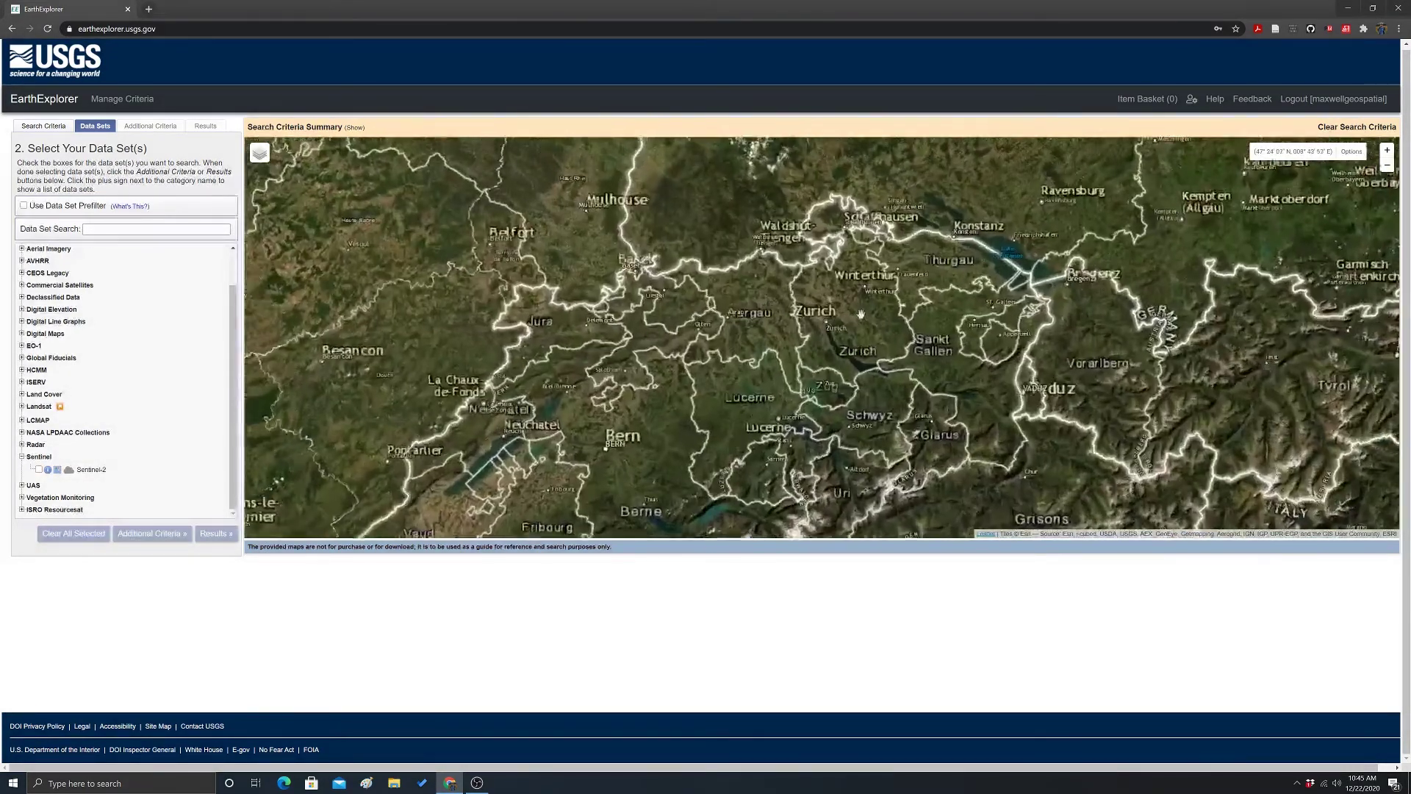
scroll(861, 313, up, 3)
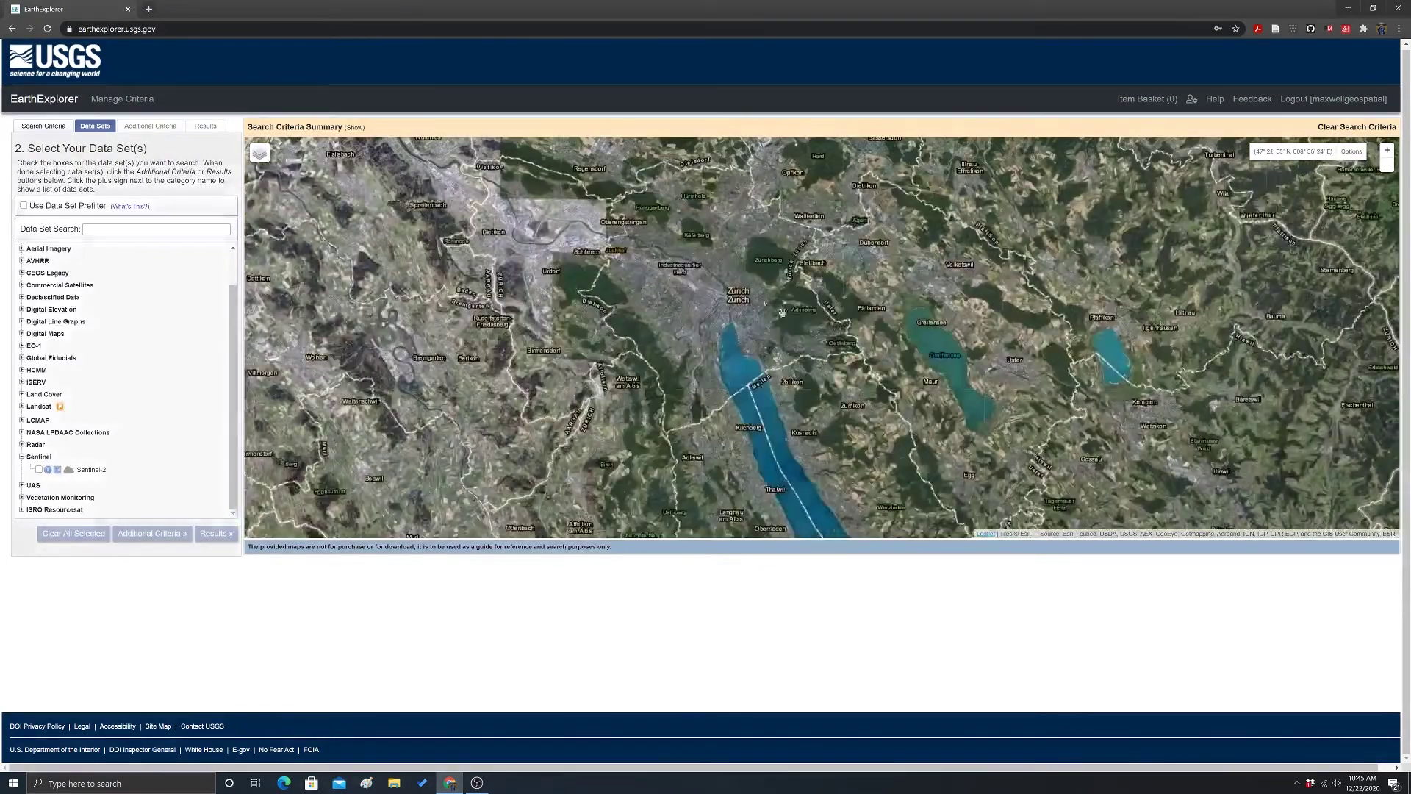
drag(782, 311, 809, 356)
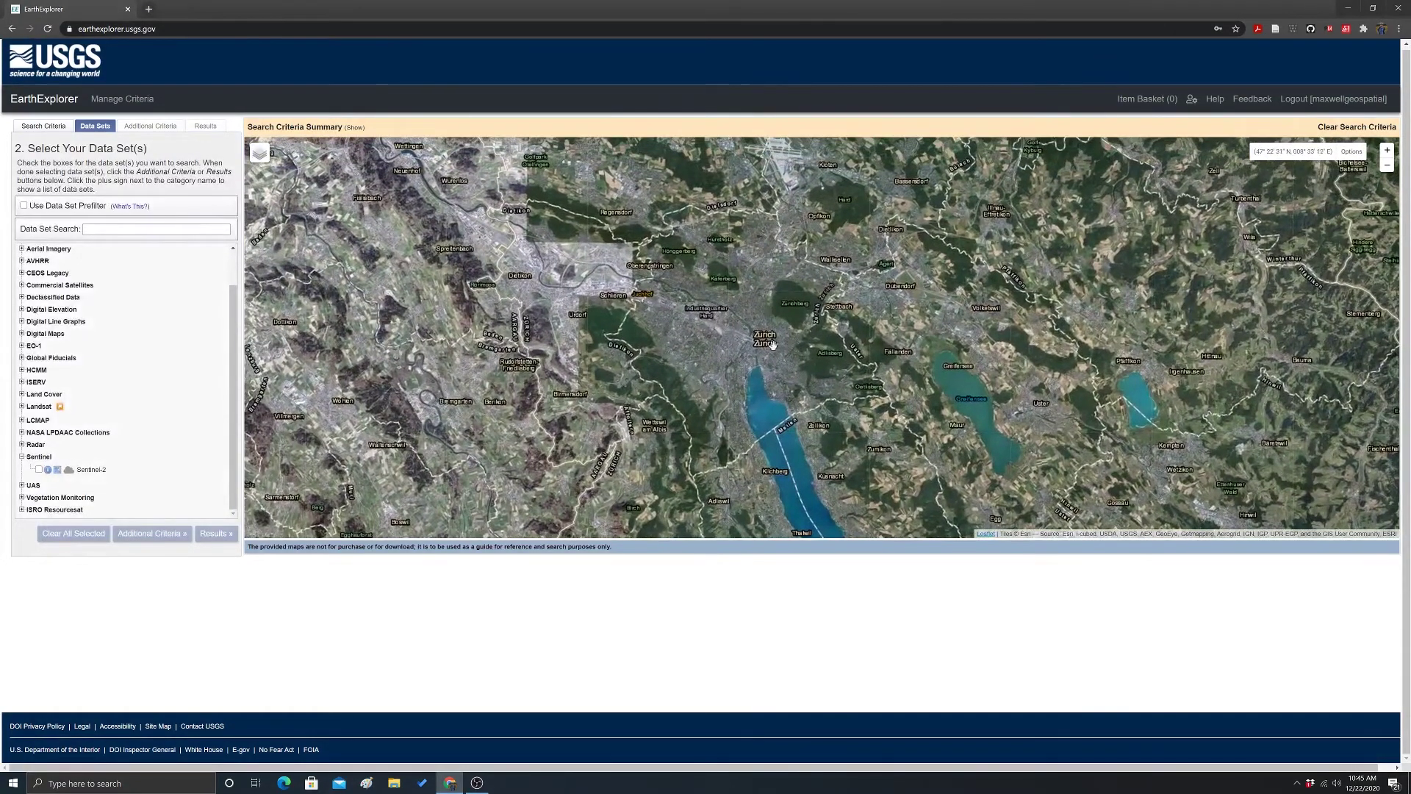
scroll(772, 345, up, 1)
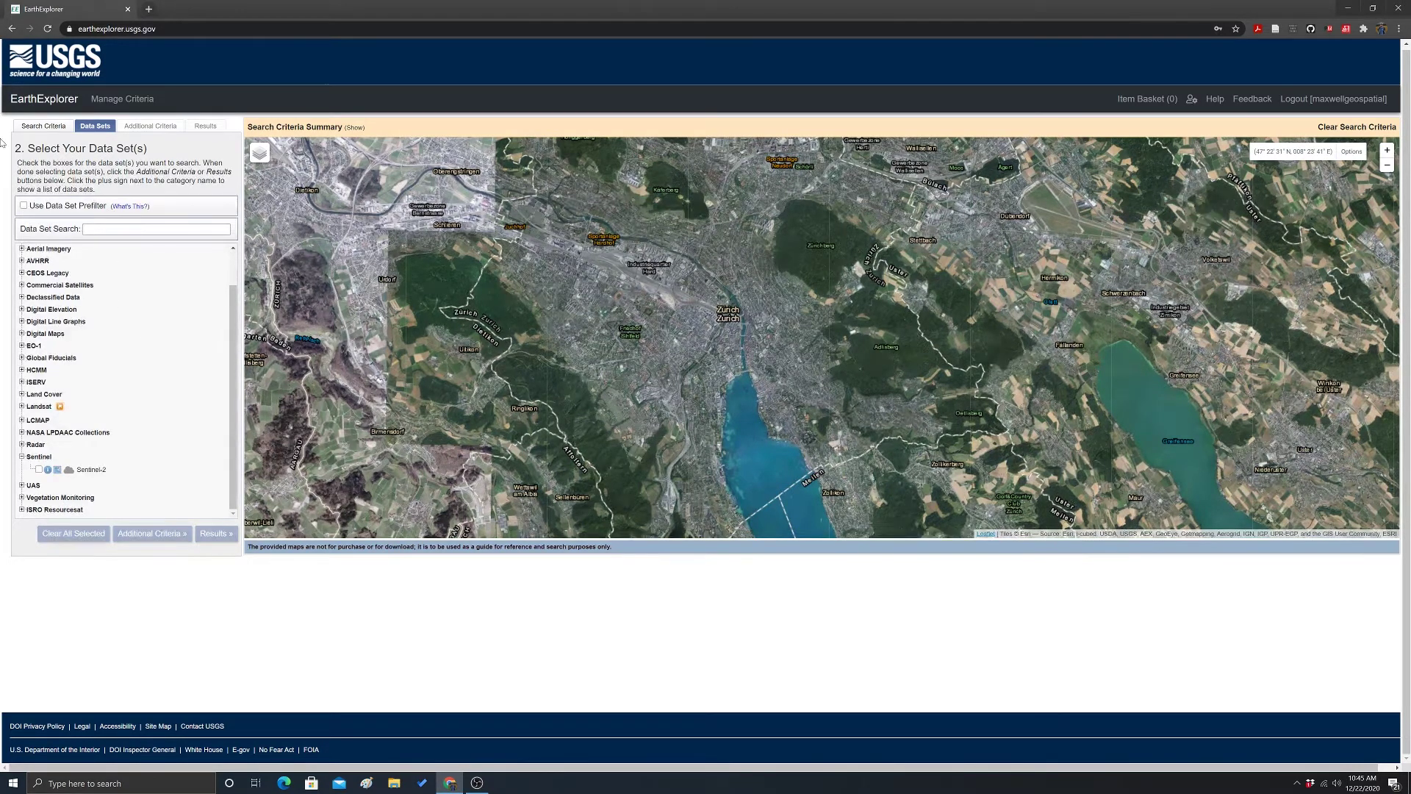
click(31, 127)
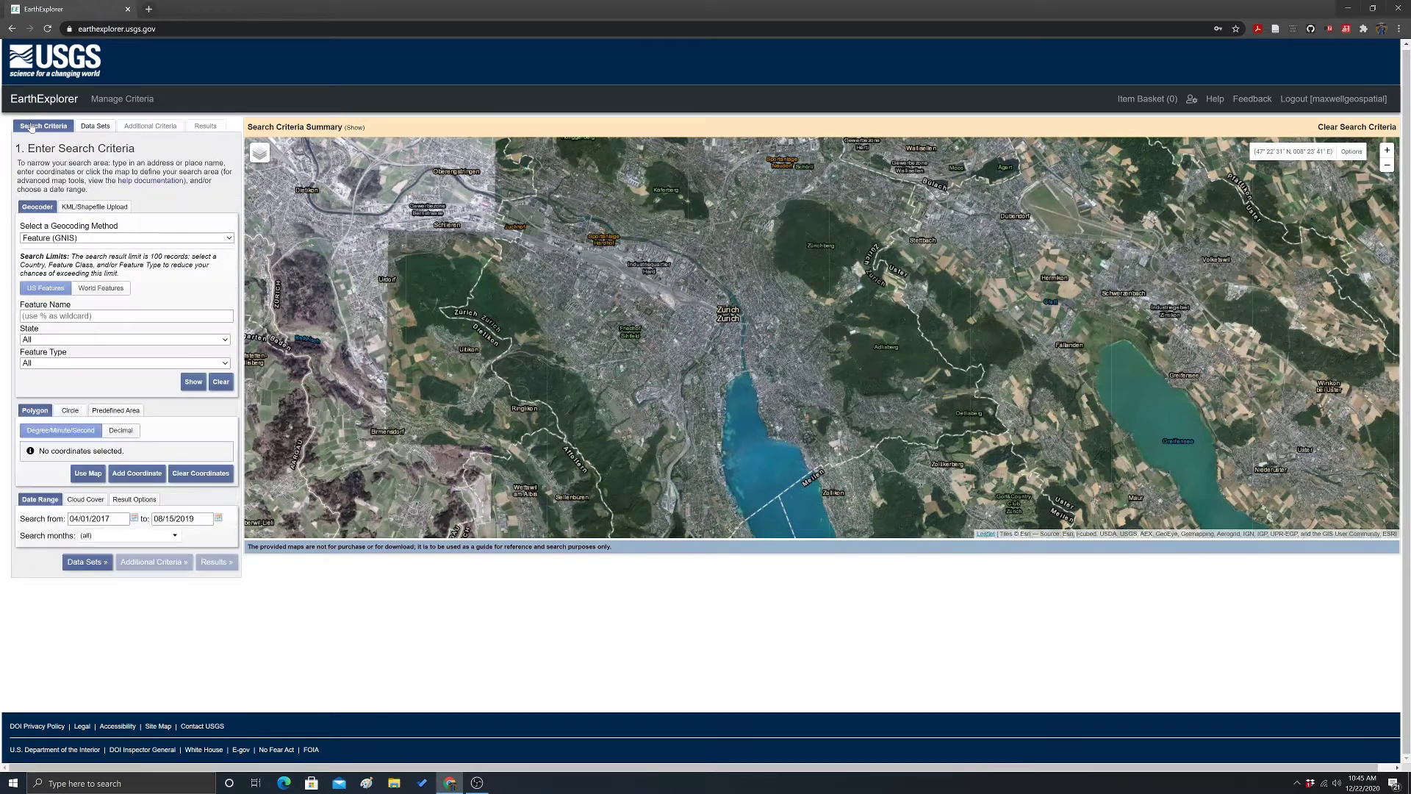
click(85, 475)
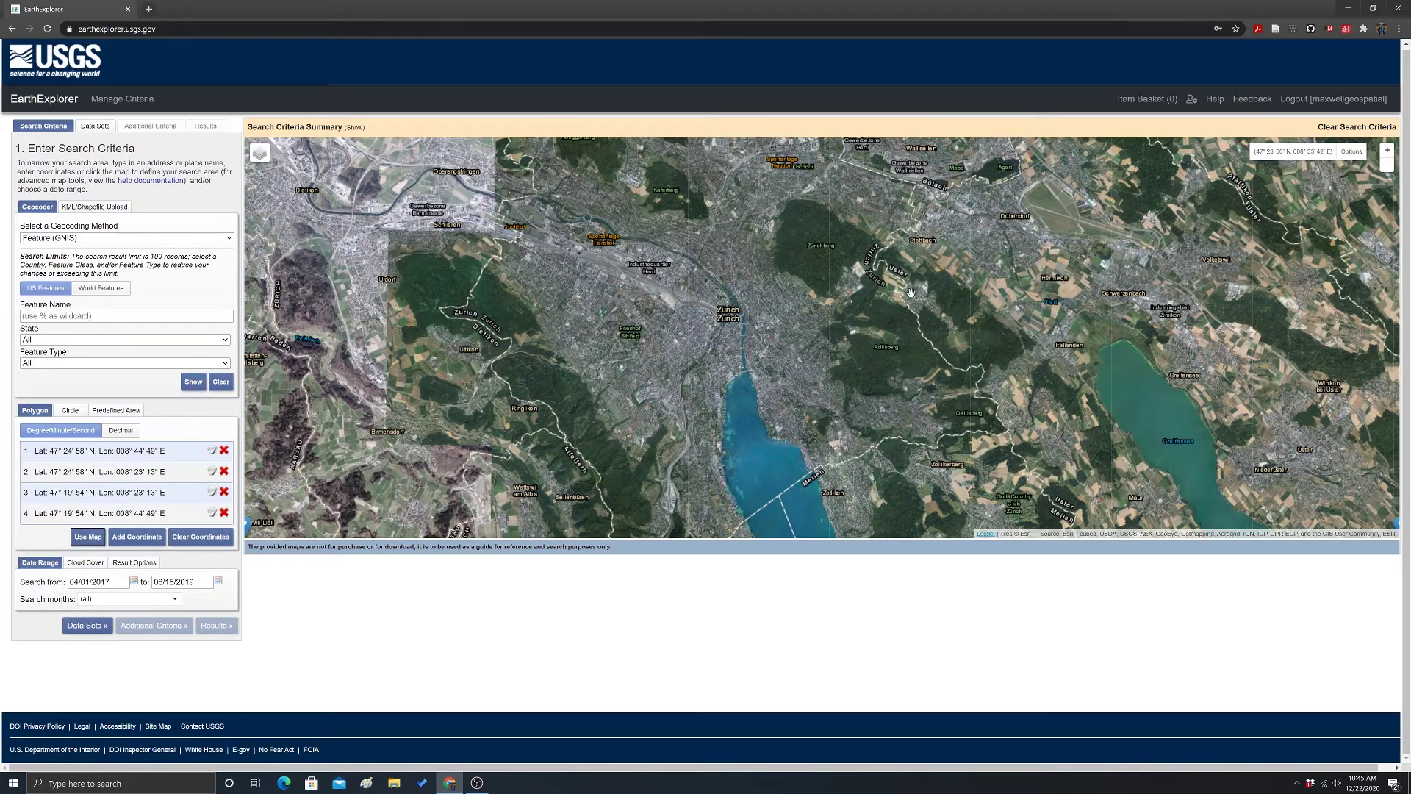
scroll(901, 315, down, 1)
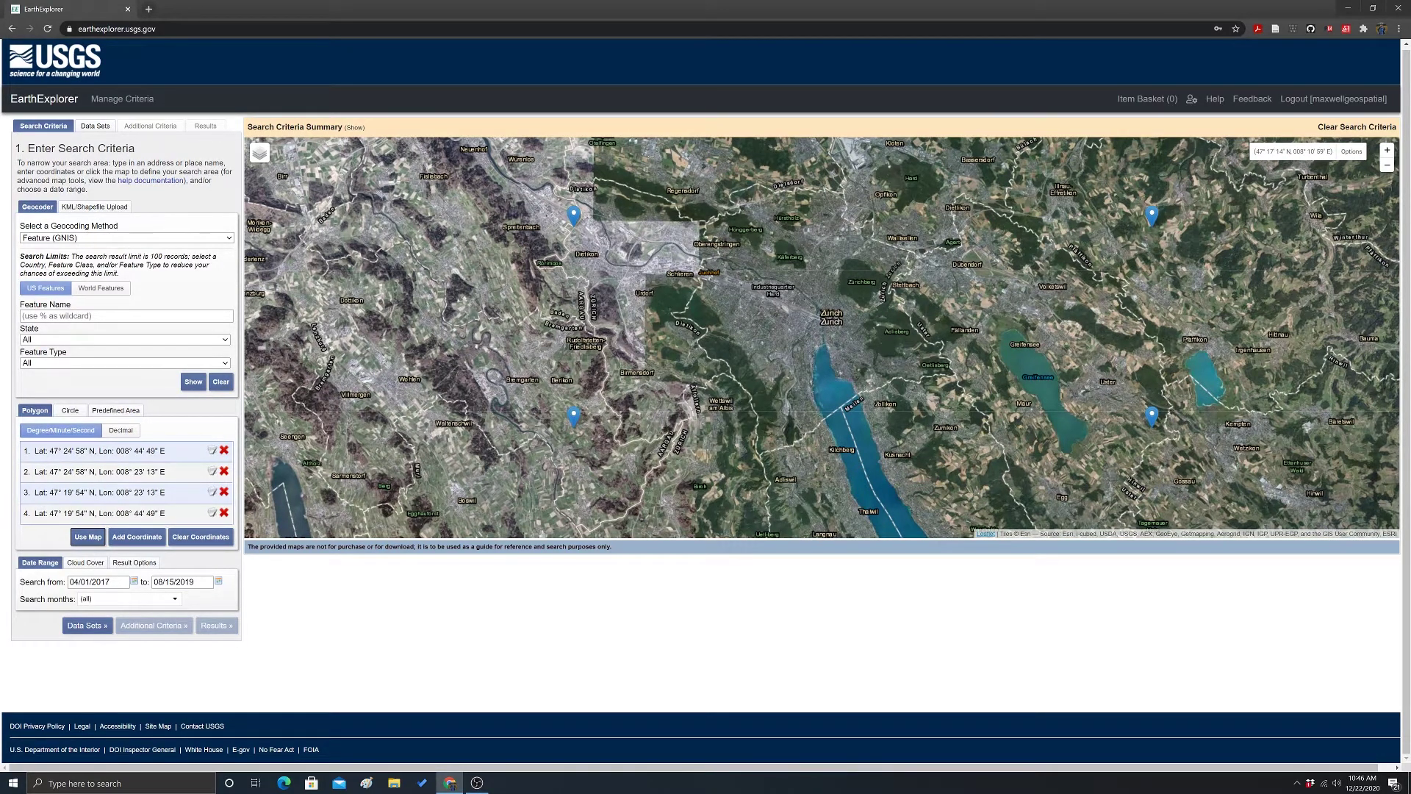
Step: Examine the available data sets under Landsat, NASA LPDAAC Collections and Digital Elevation
click(96, 127)
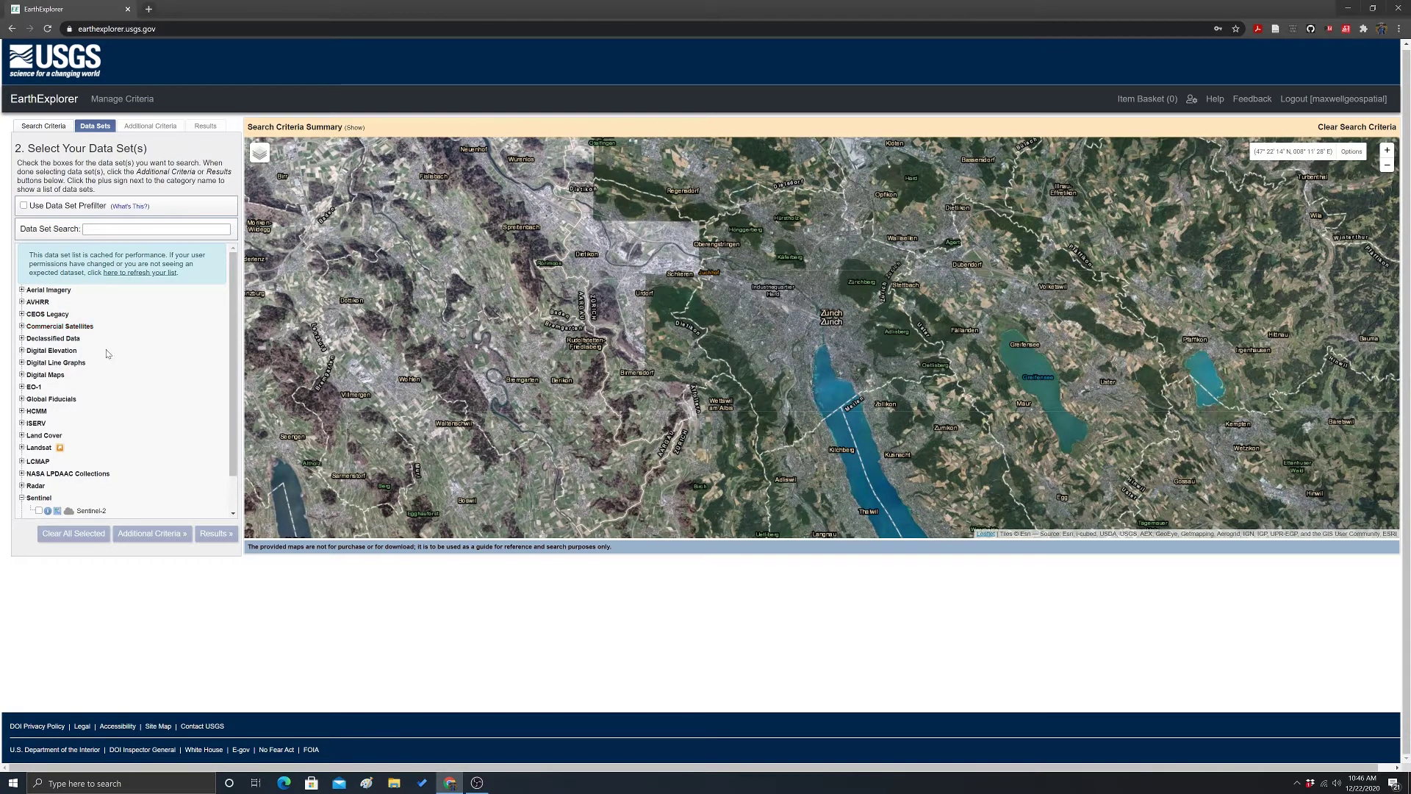
click(22, 447)
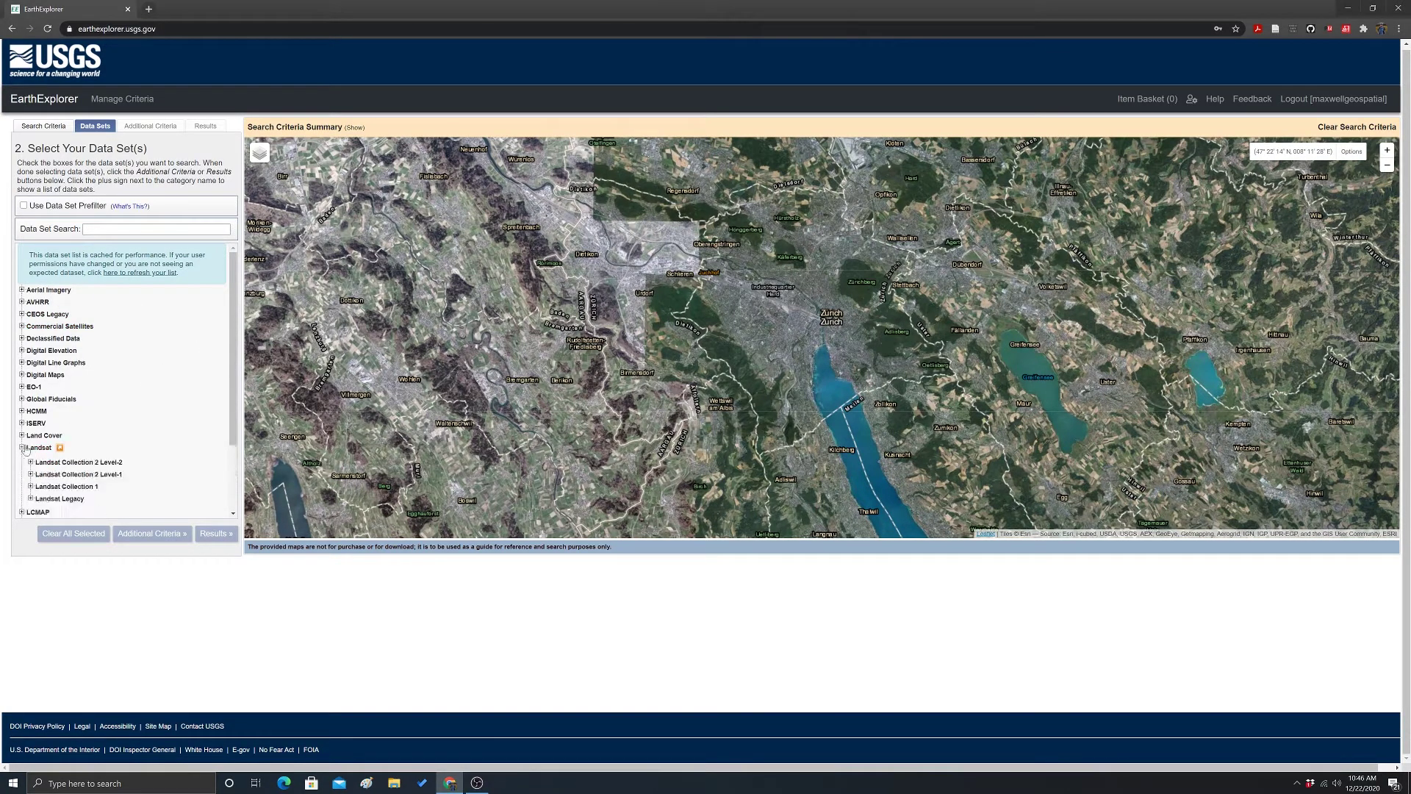
scroll(129, 369, down, 2)
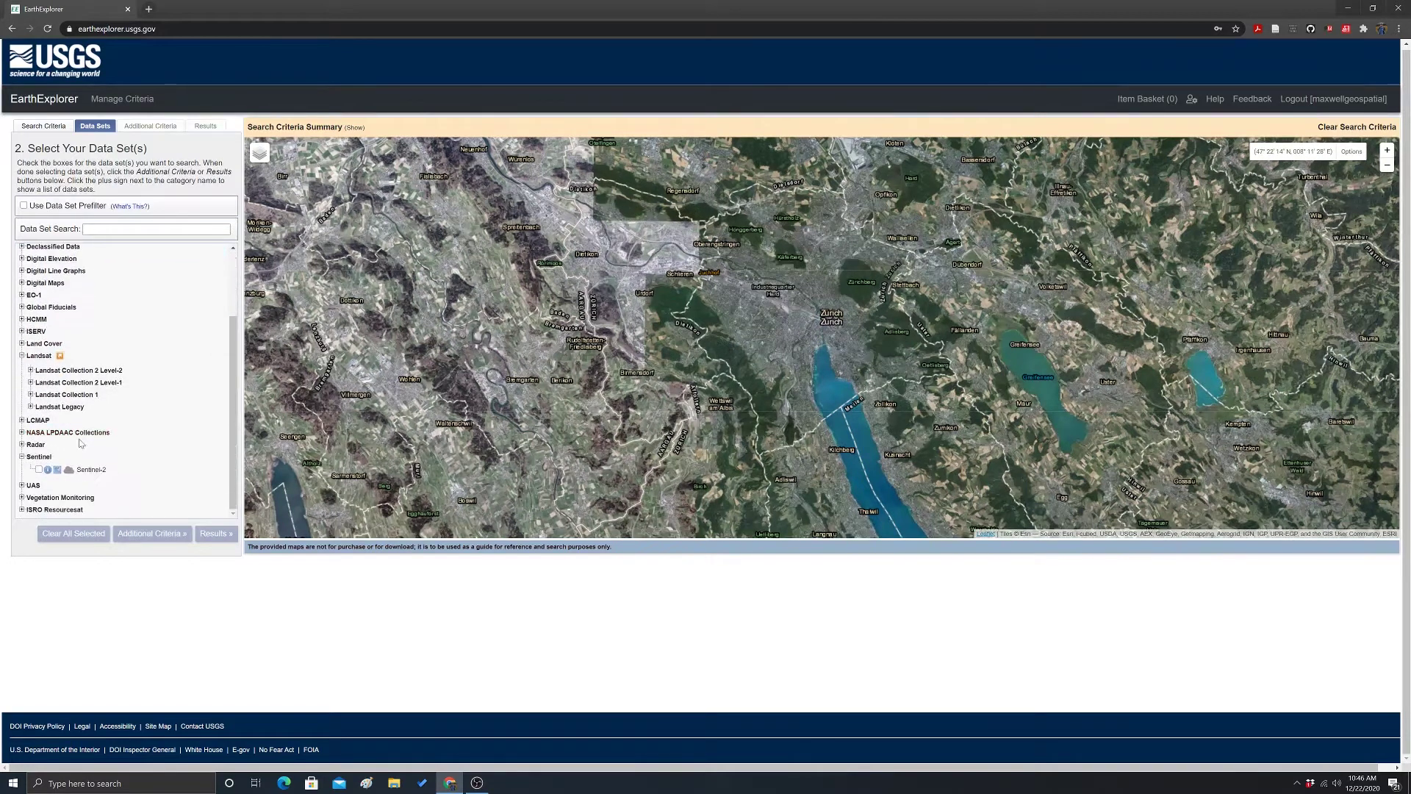
click(22, 358)
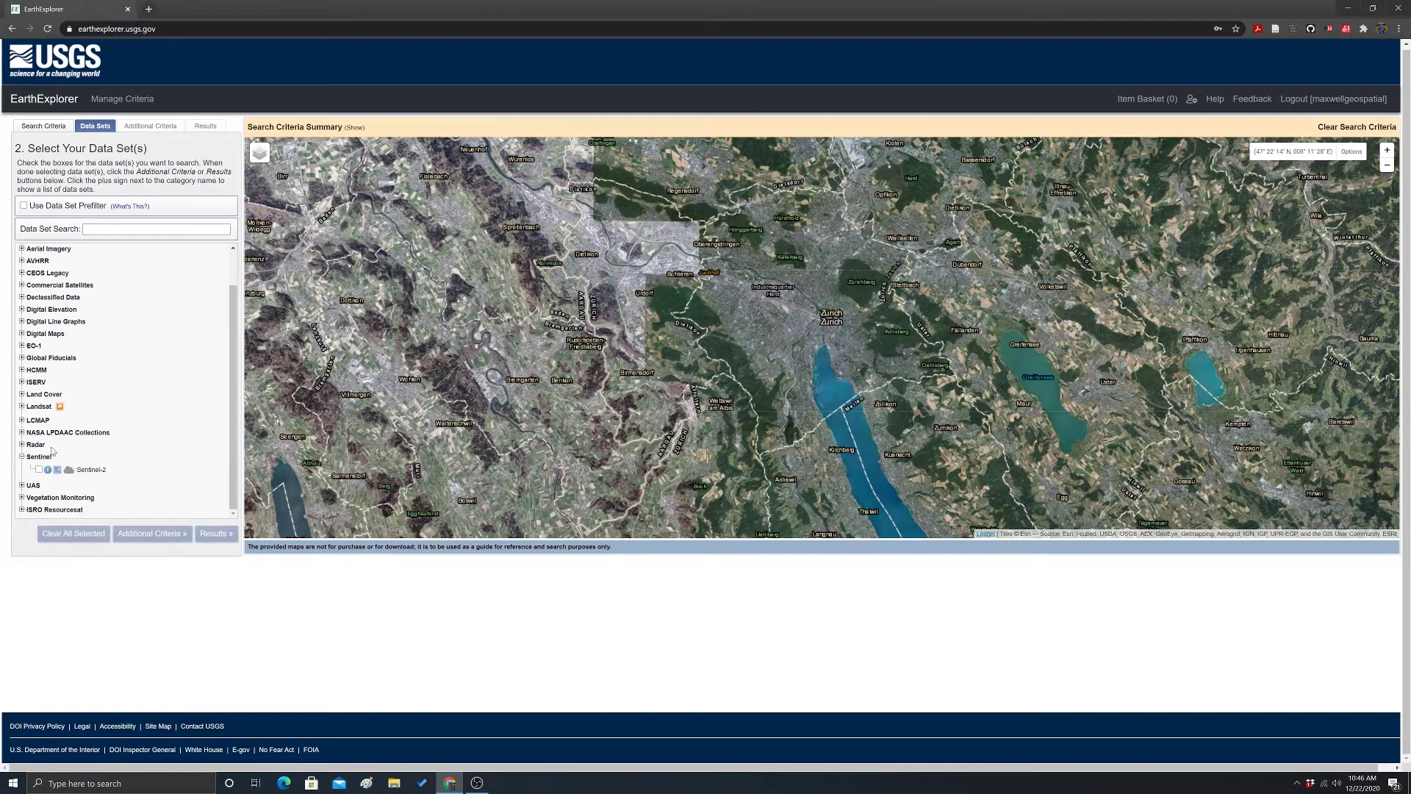
click(22, 433)
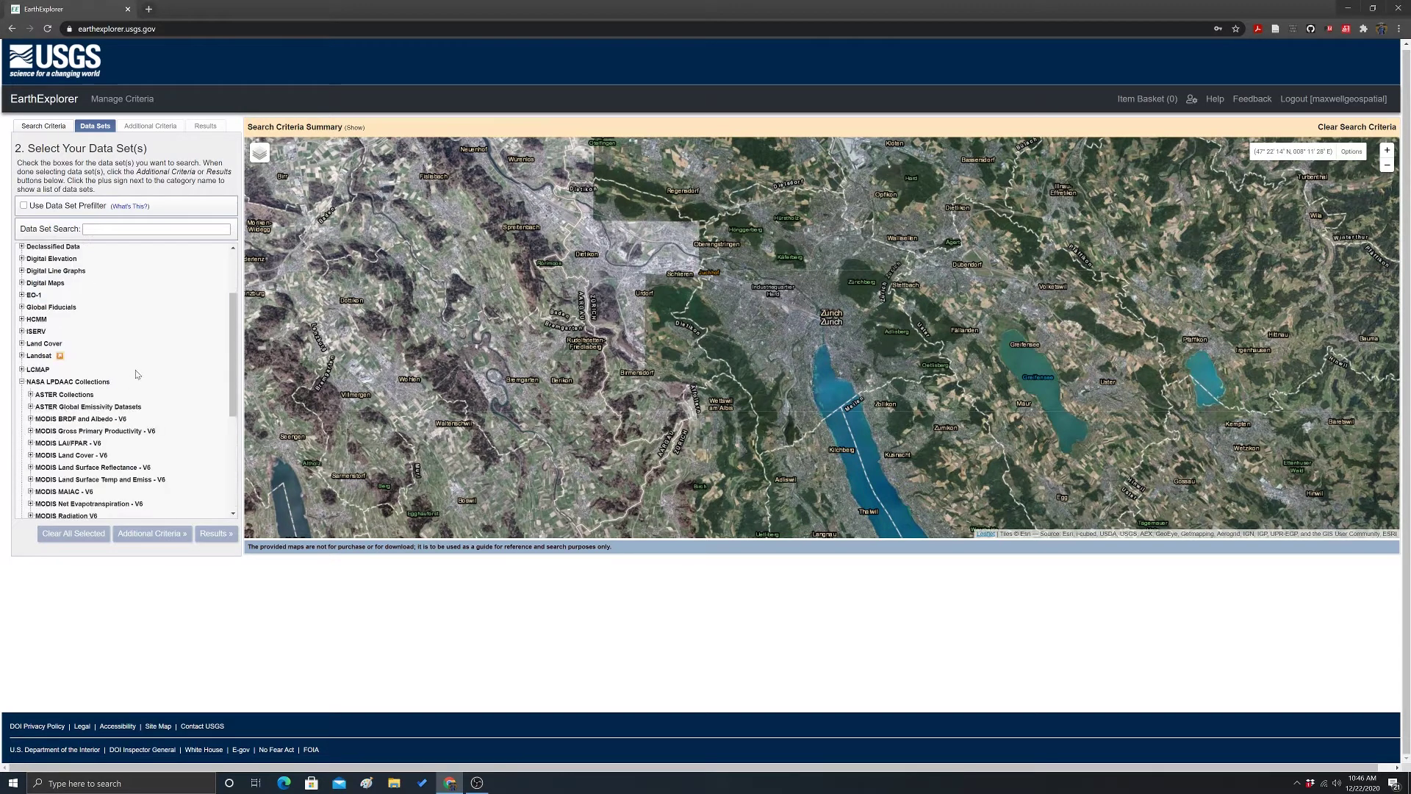
scroll(81, 382, down, 2)
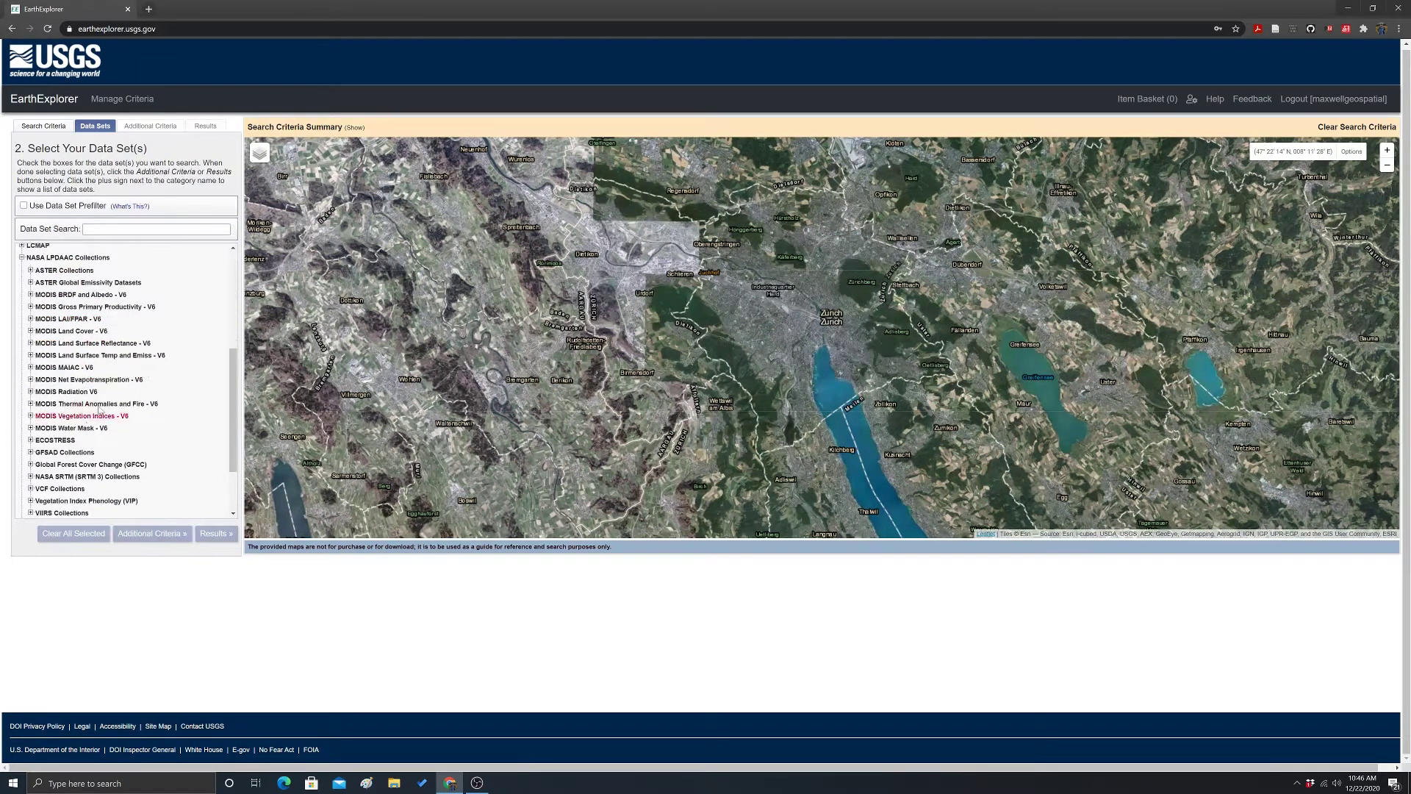
scroll(59, 361, up, 1)
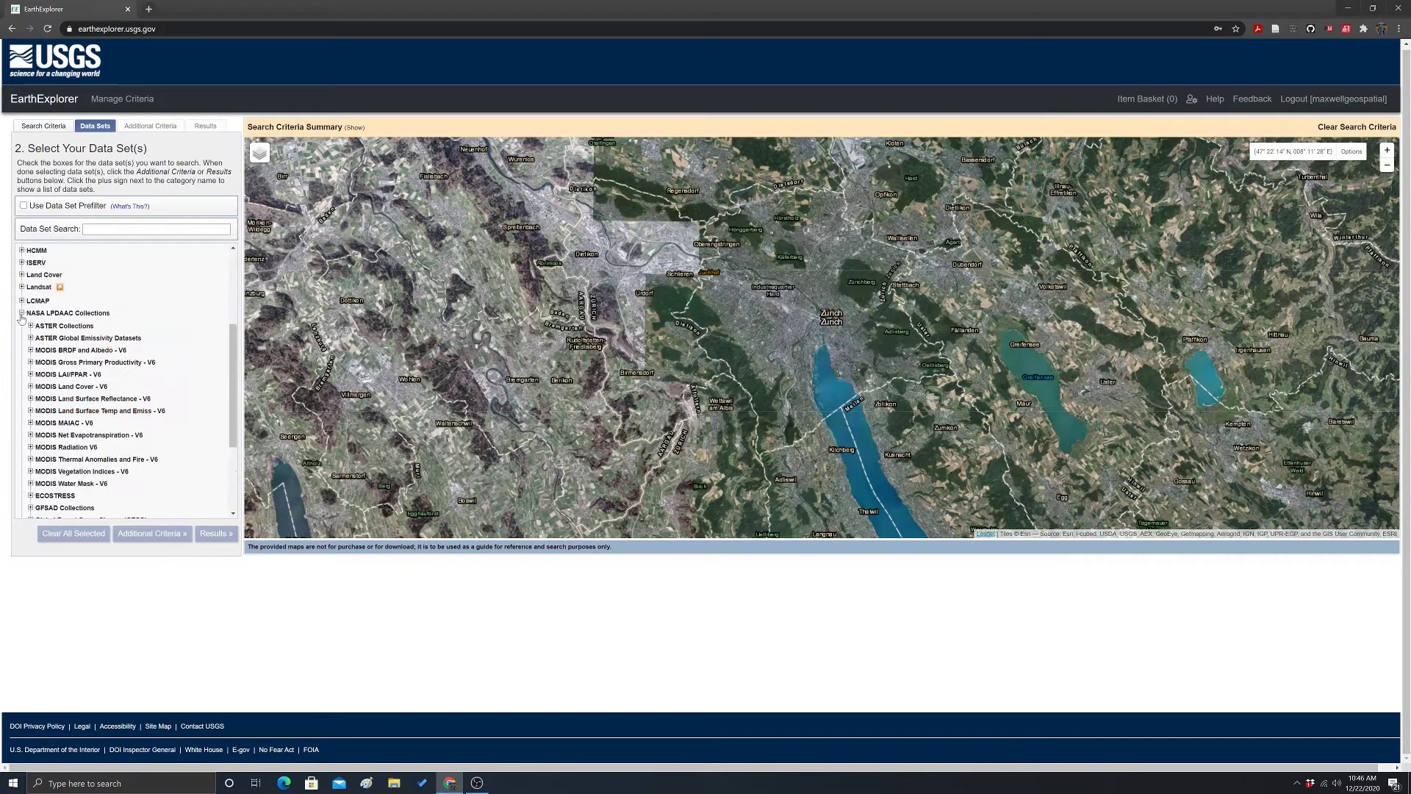
click(21, 315)
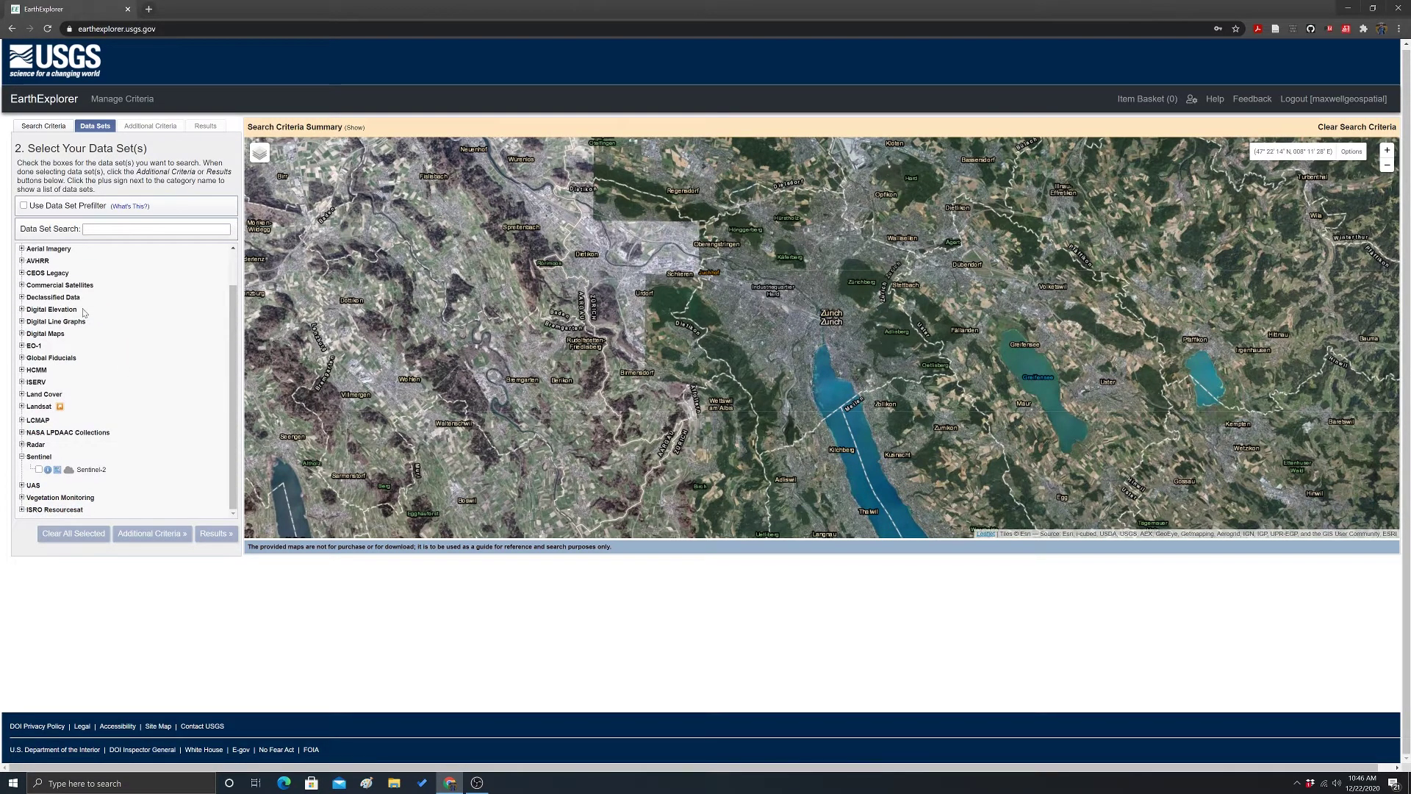
click(22, 310)
scroll(121, 300, up, 2)
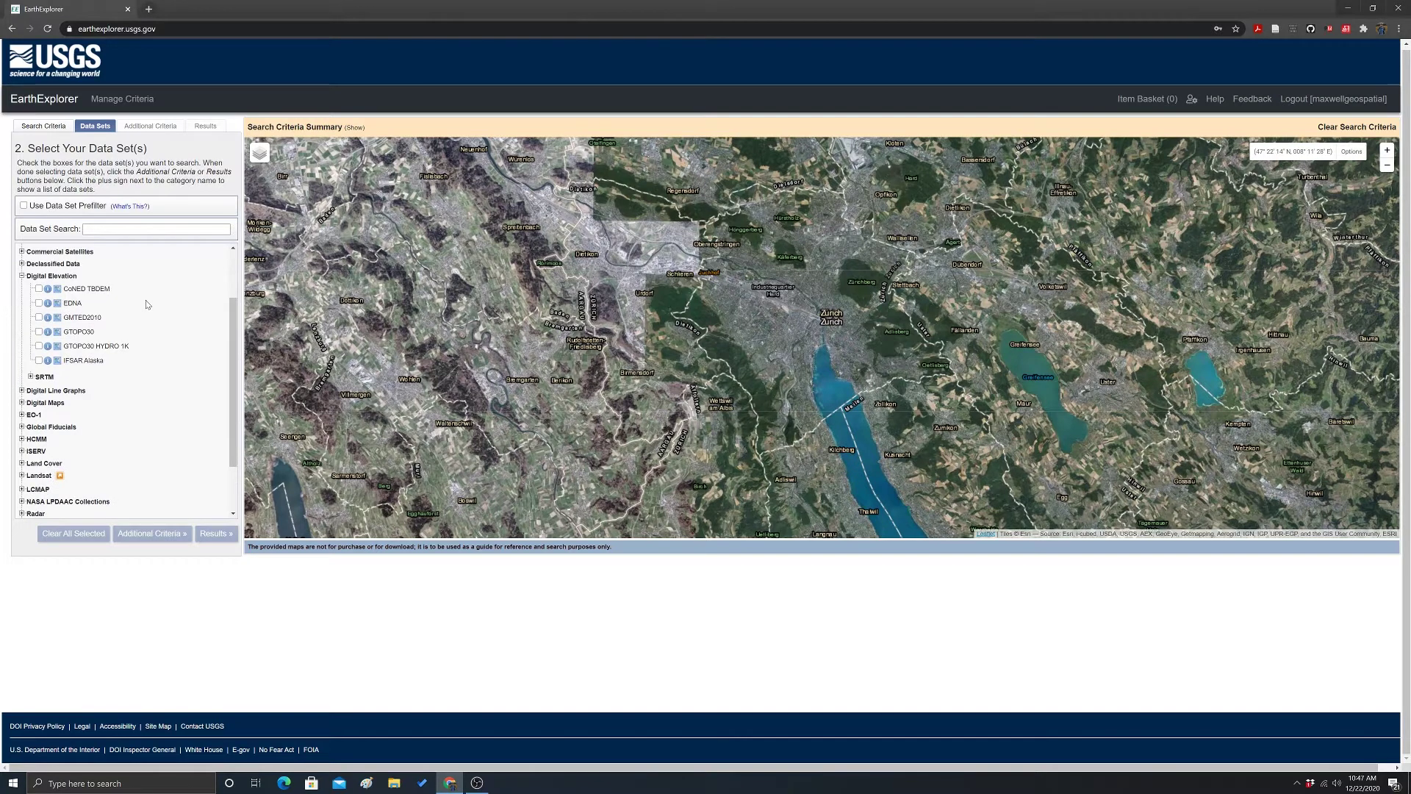
scroll(147, 304, up, 1)
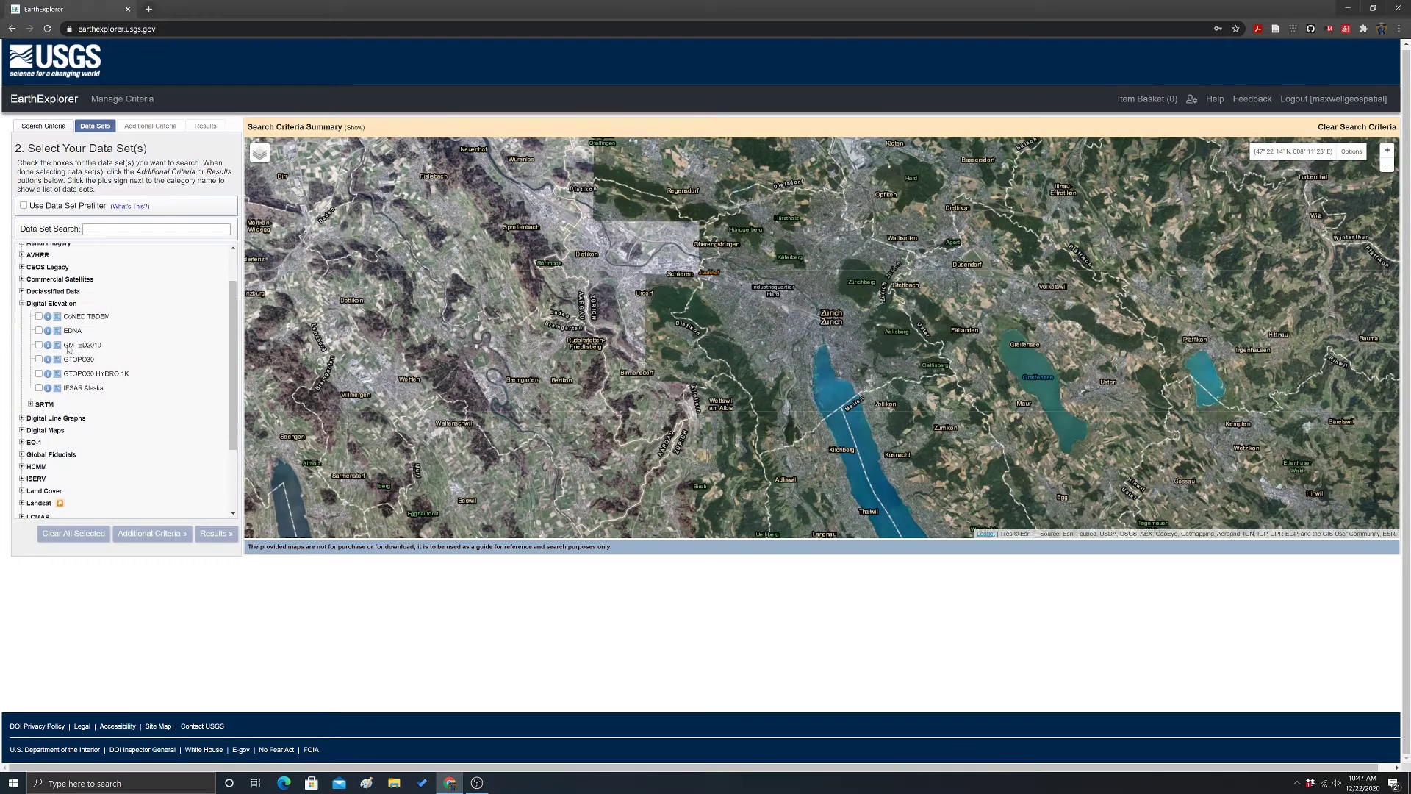
click(21, 303)
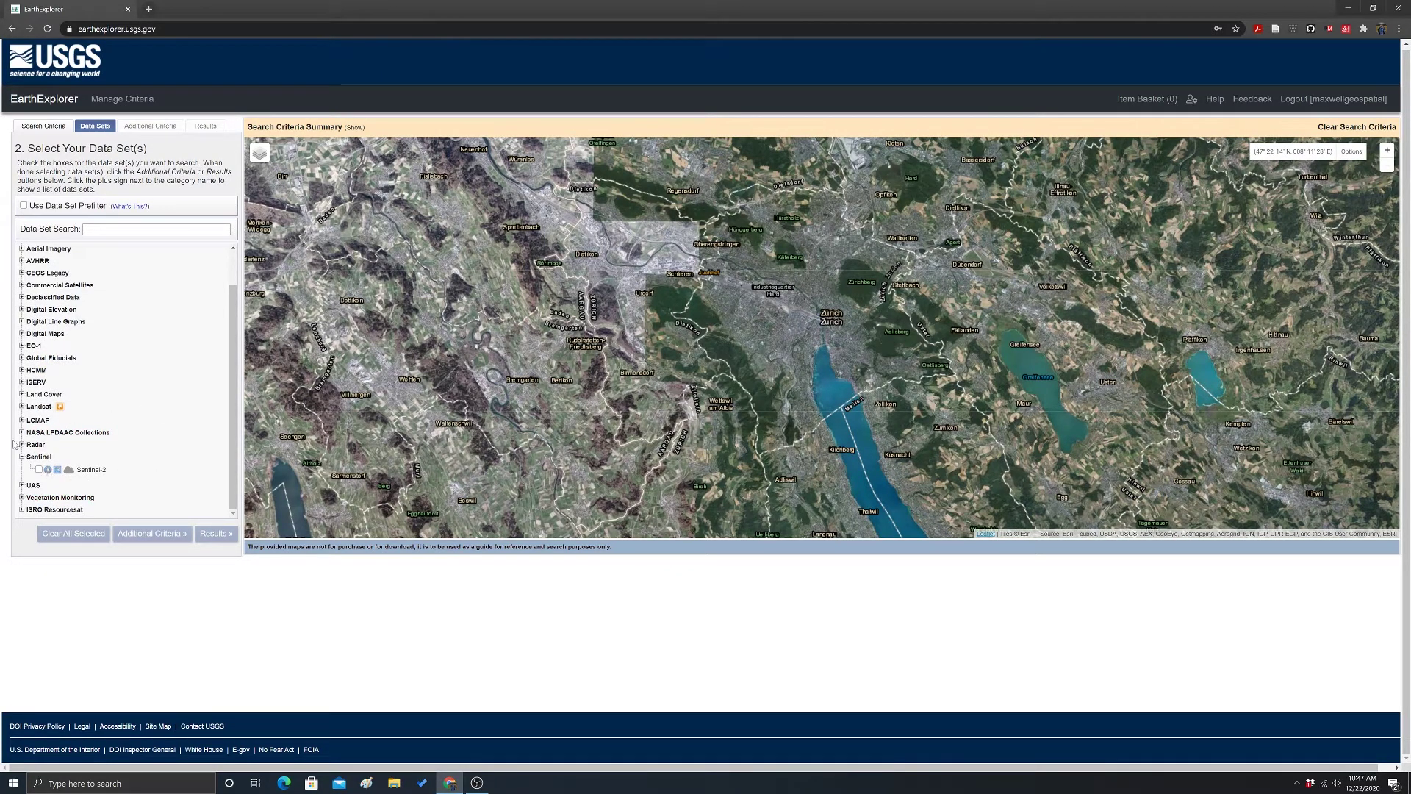
Step: Choose the Sentinel-2 data set and add two blank Tile Number entries to its additional criteria
click(39, 470)
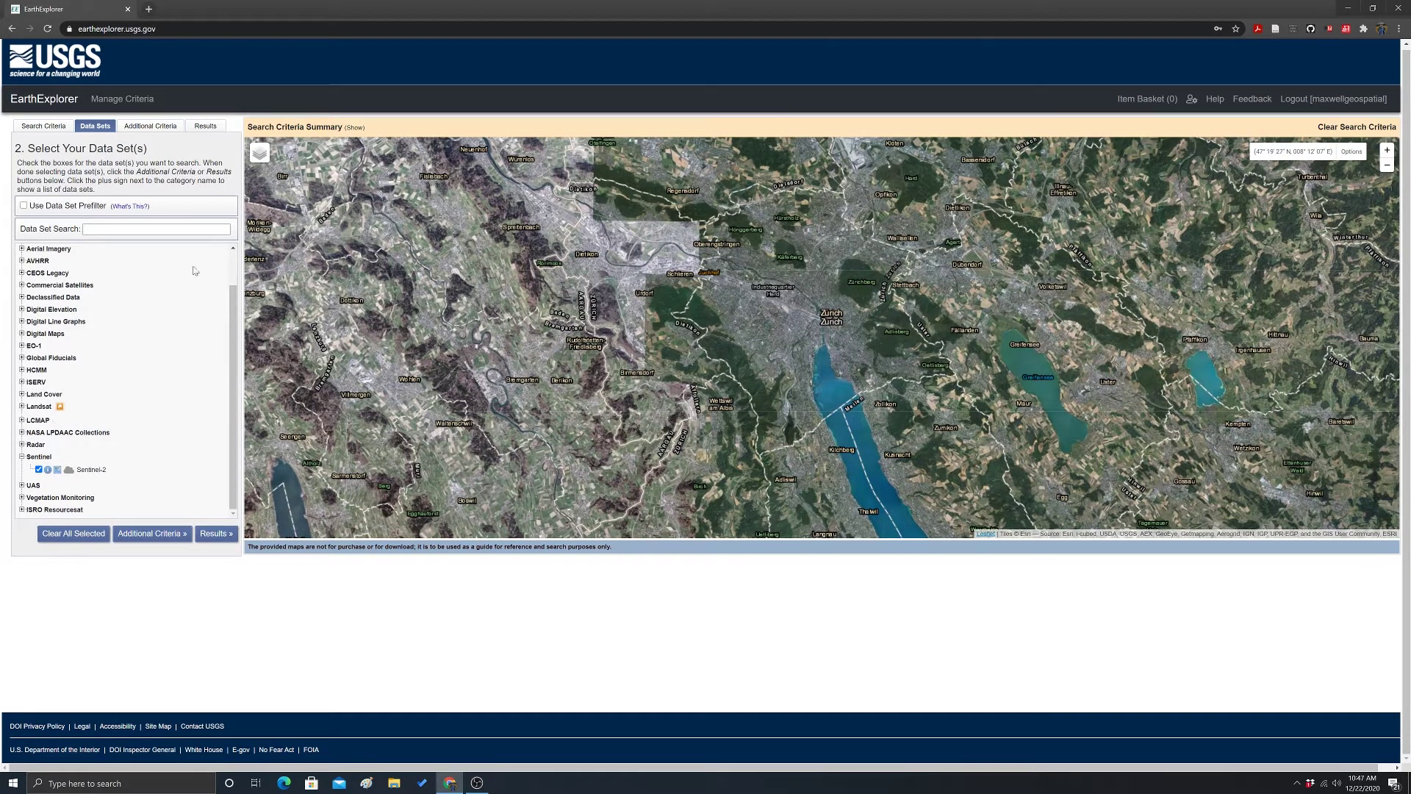
click(146, 127)
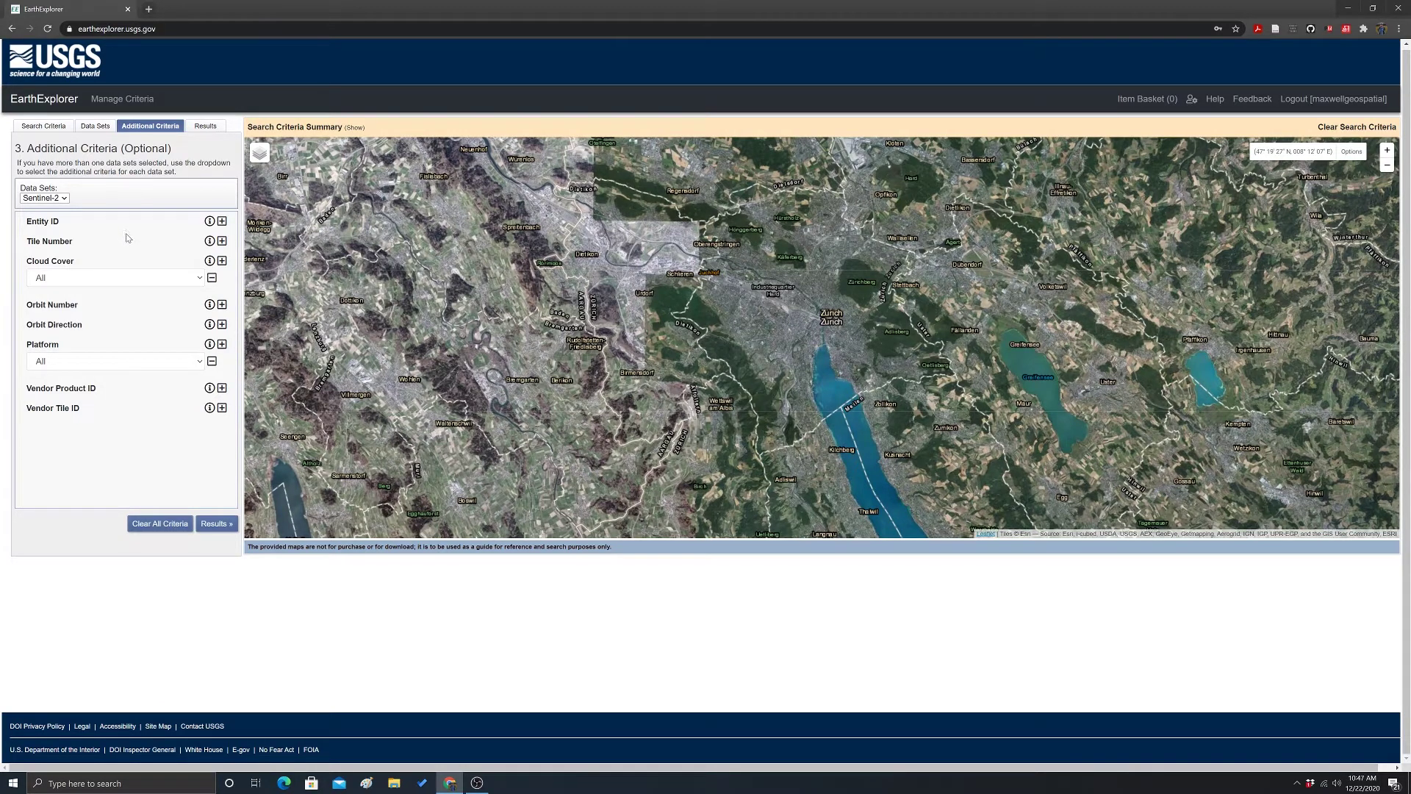
click(222, 241)
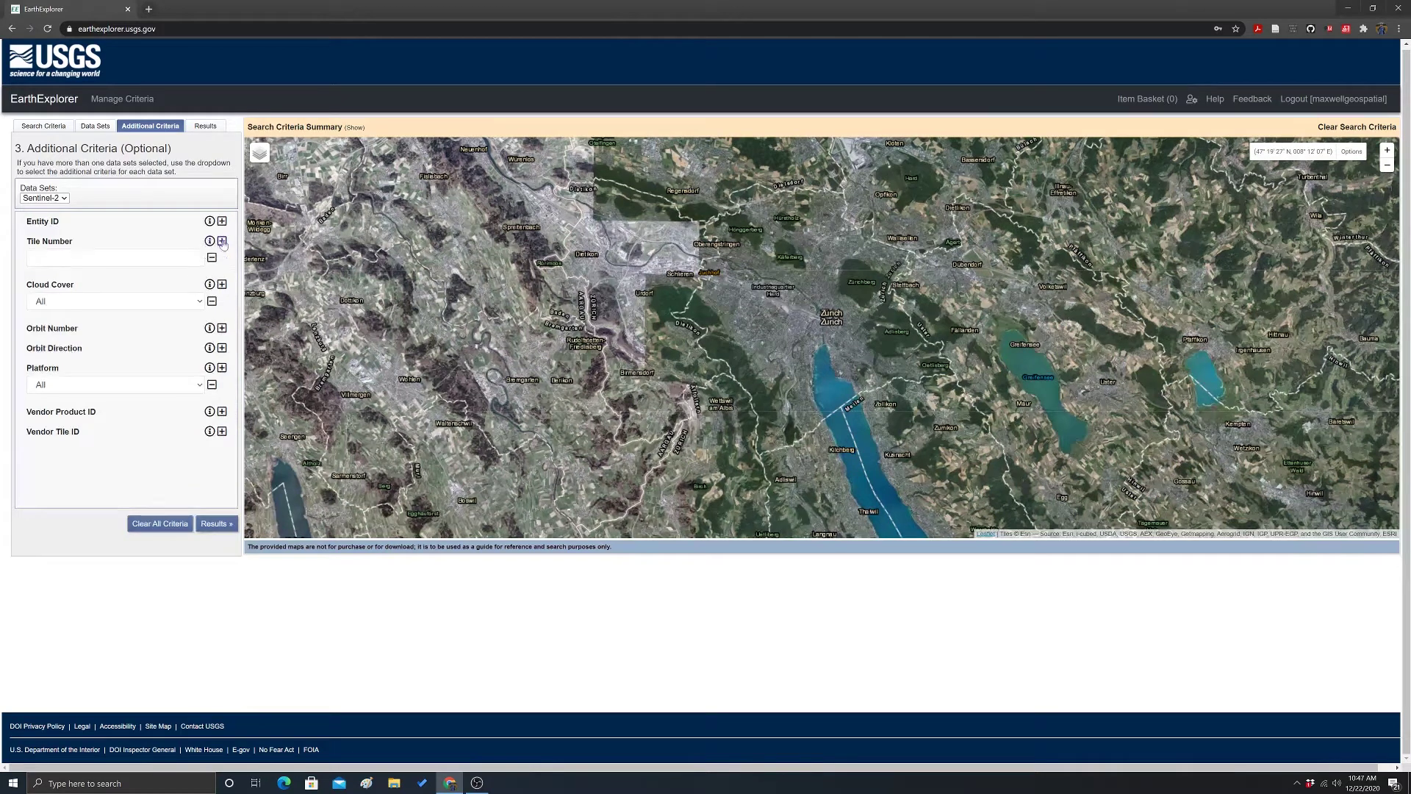
click(222, 242)
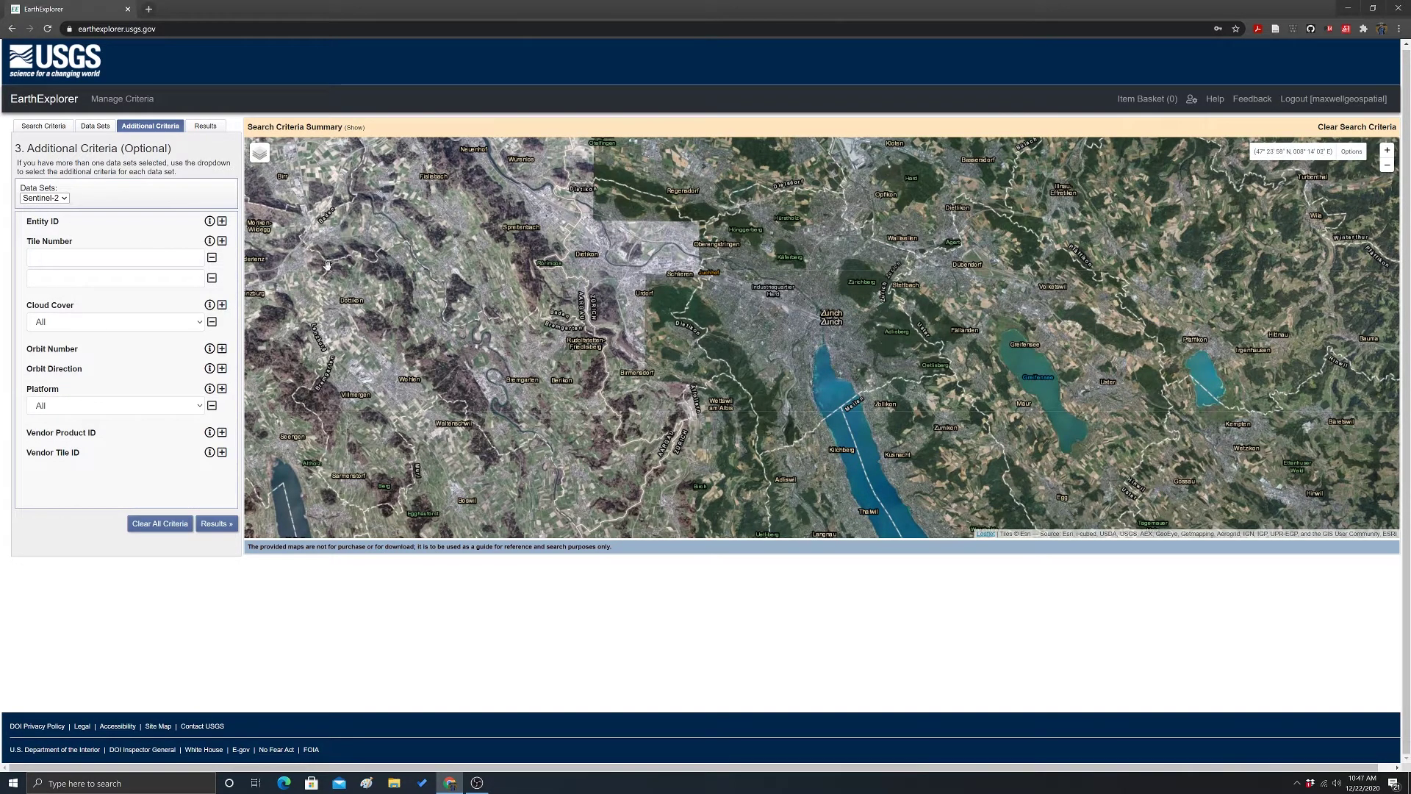
Step: Set the cloud cover criterion to less than 10% and the platform to All
click(200, 325)
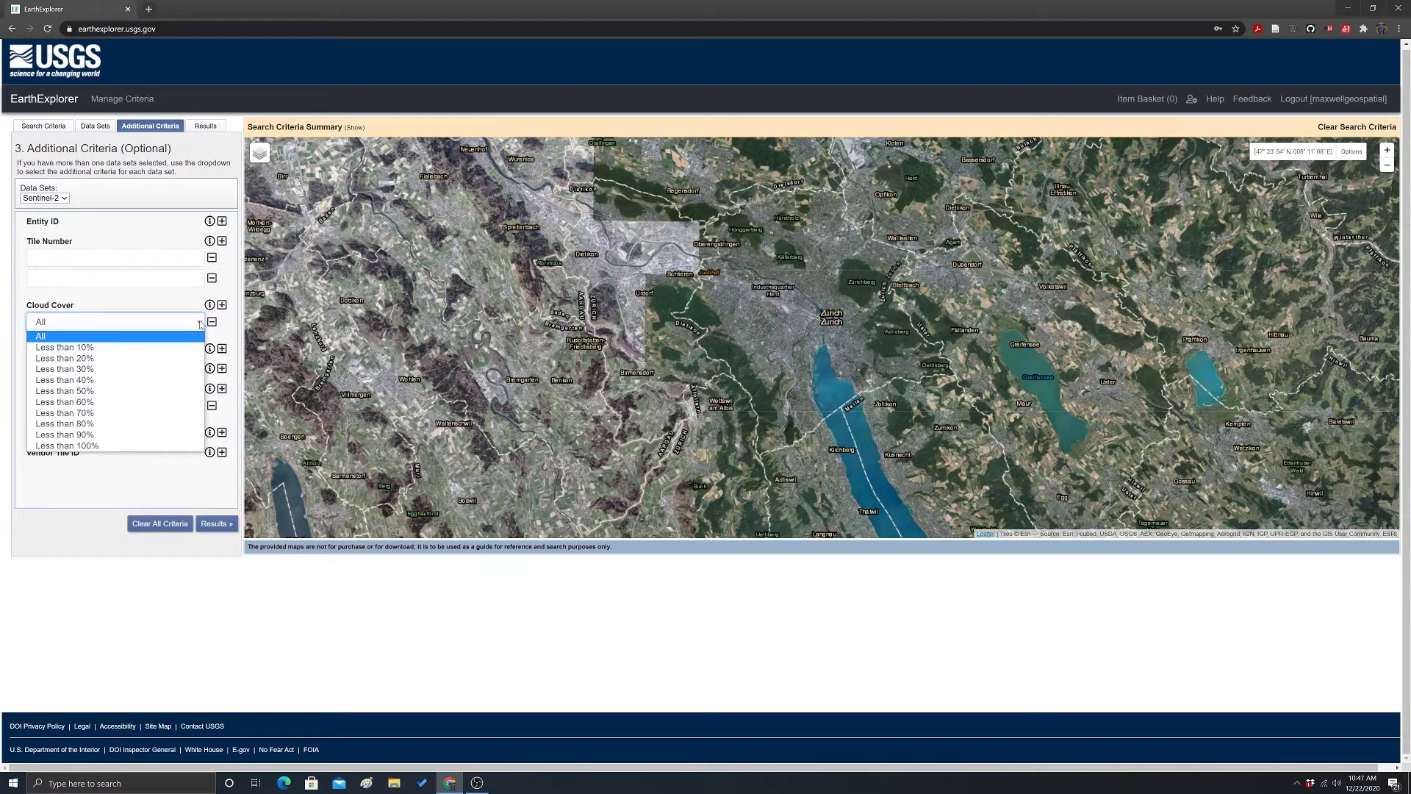
click(52, 348)
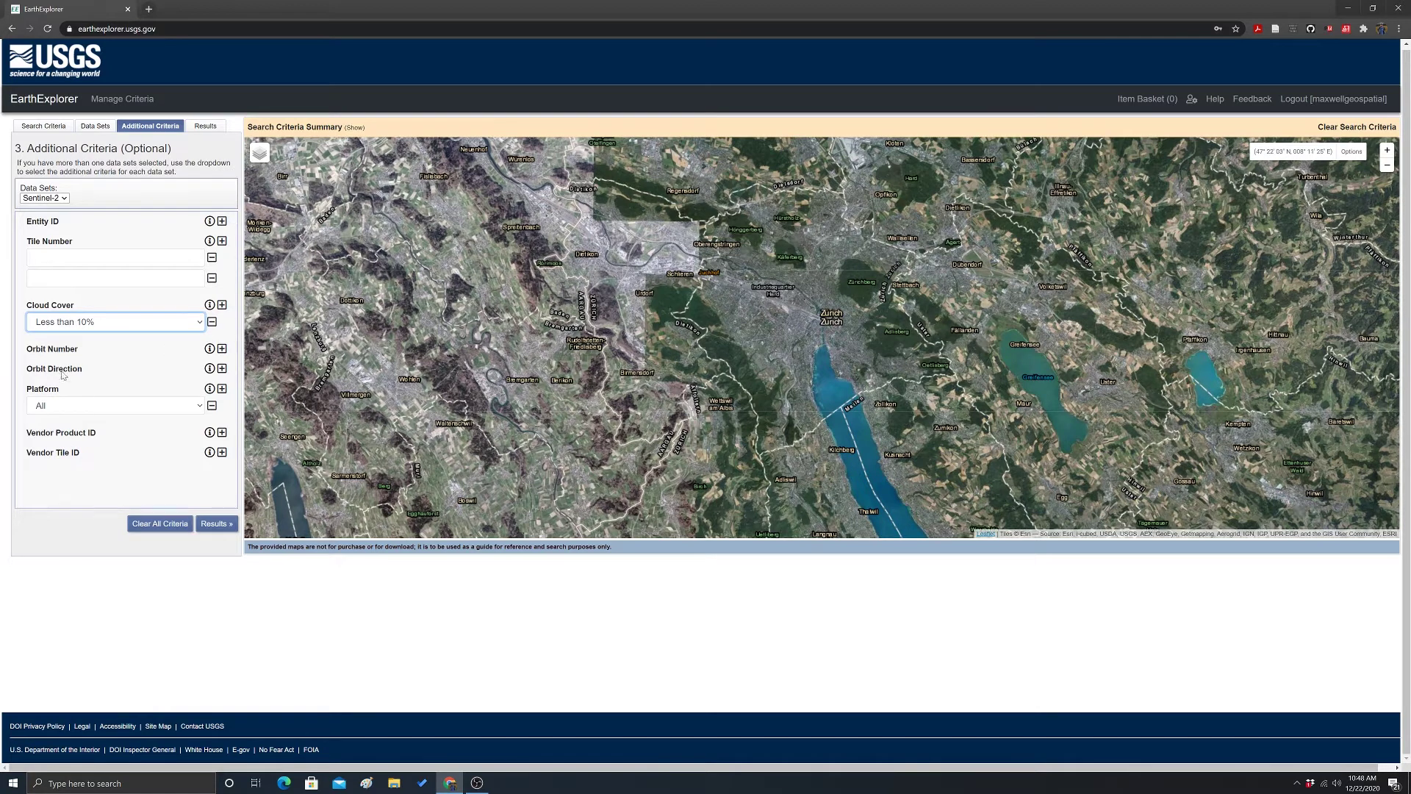
click(199, 407)
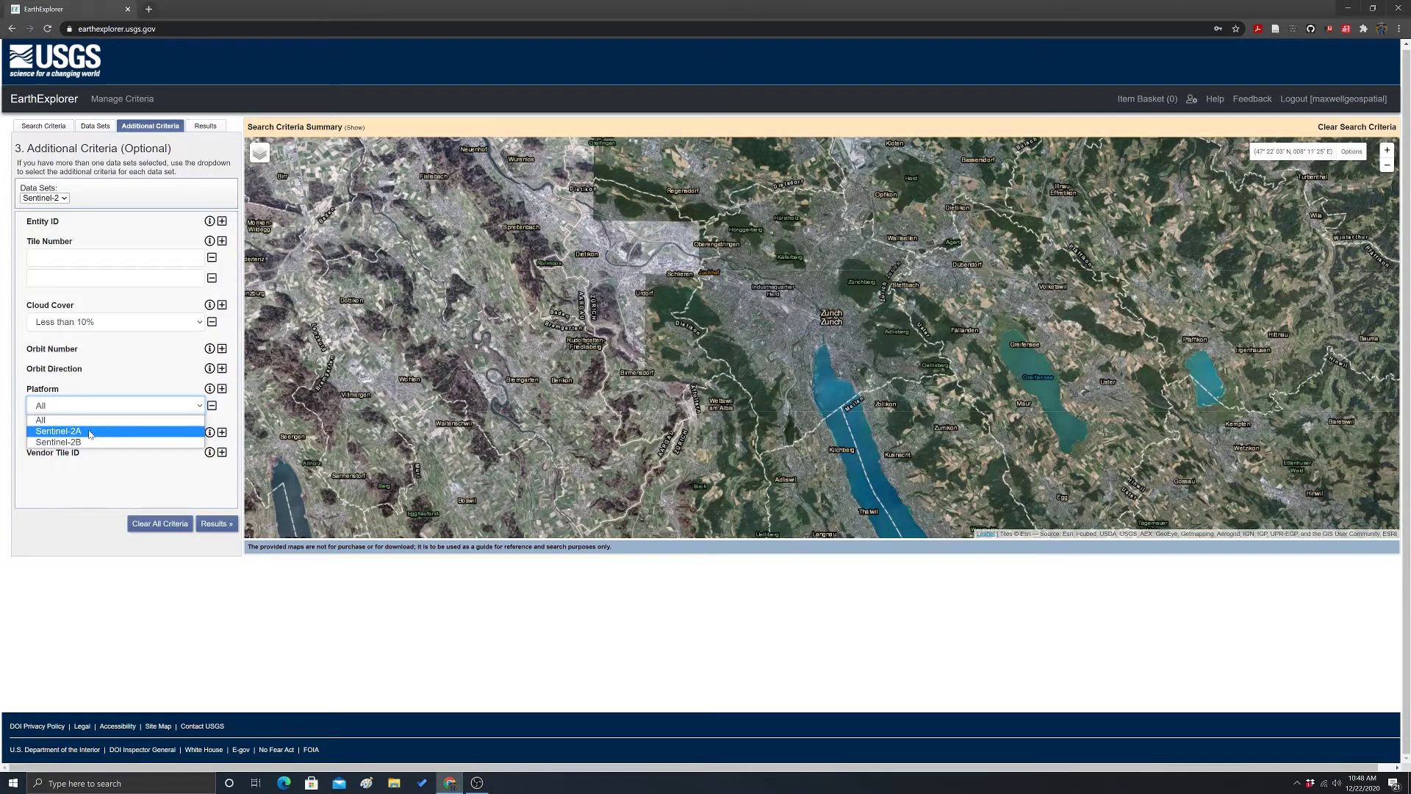
click(46, 423)
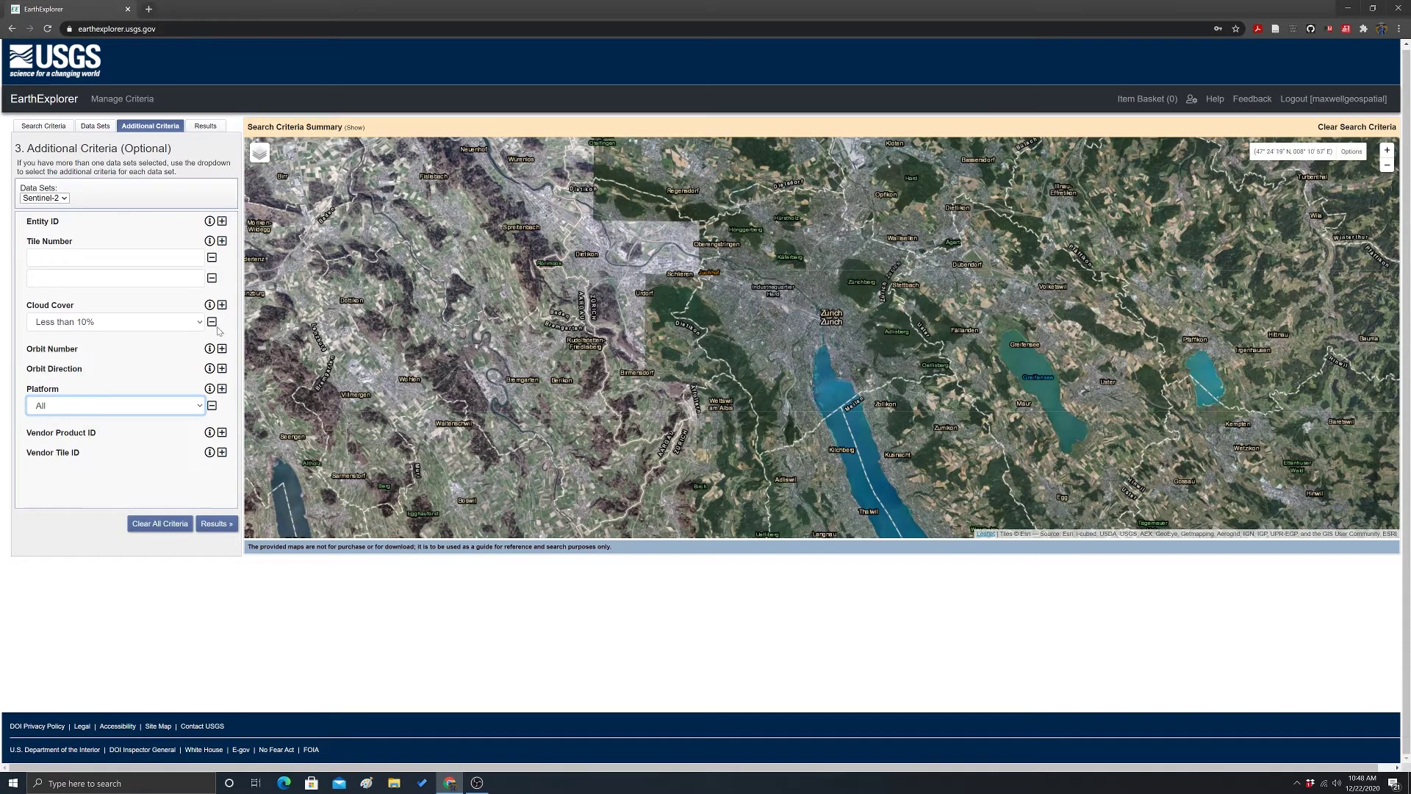
Step: Run the search and look through the first page of Sentinel-2 scenes
click(218, 524)
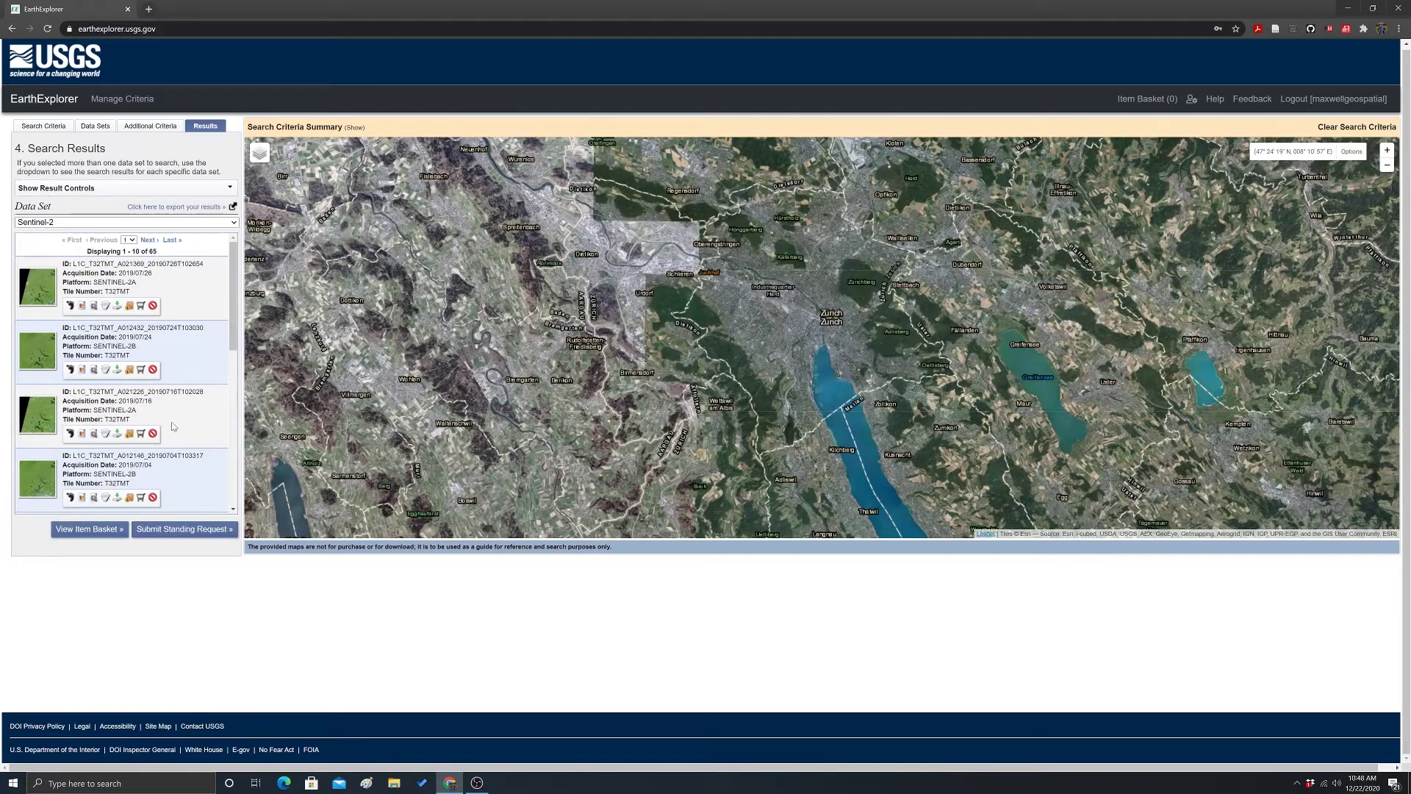
scroll(216, 495, down, 3)
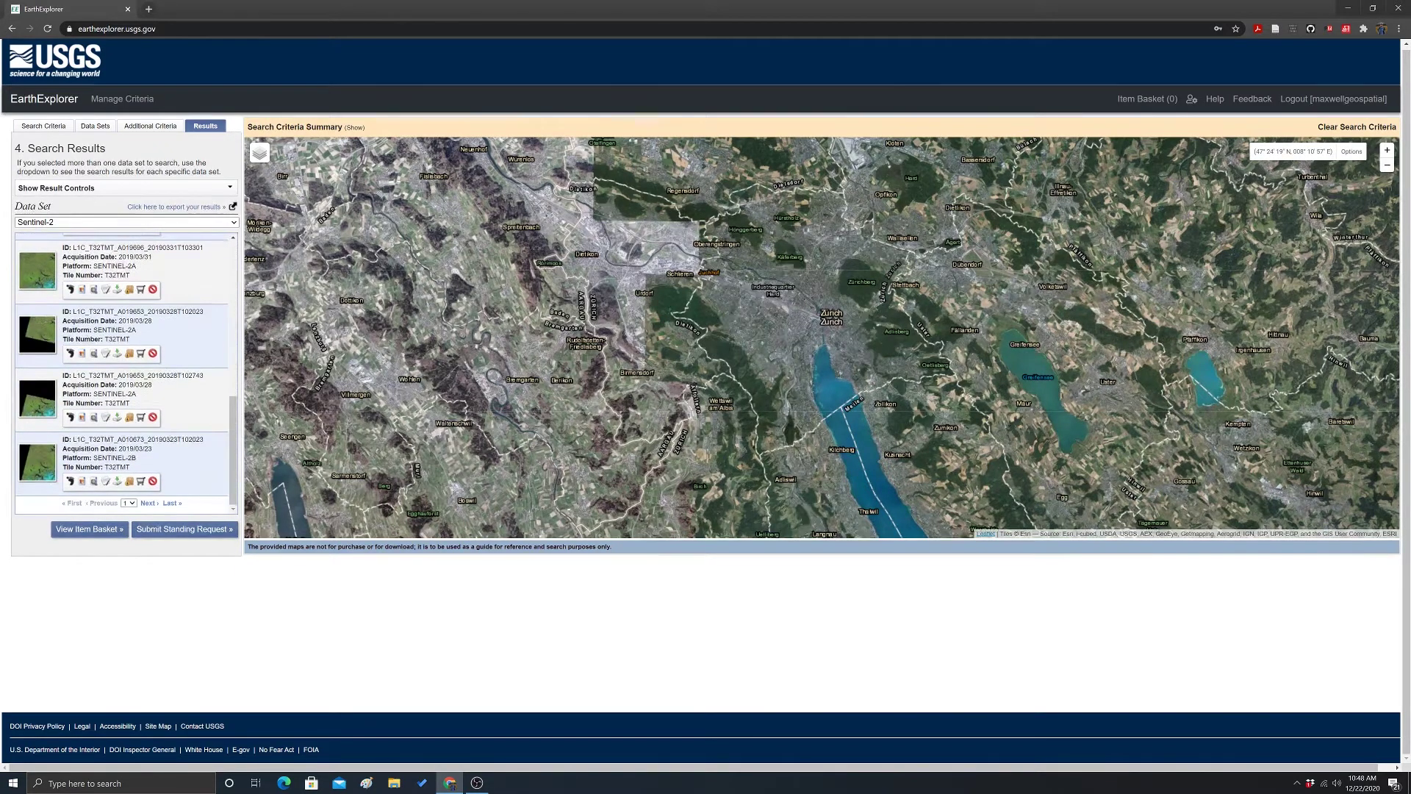
Step: Go to page 2 of the Sentinel-2 search results and find the 2018/10/12 scene at its end
scroll(215, 495, down, 8)
click(129, 503)
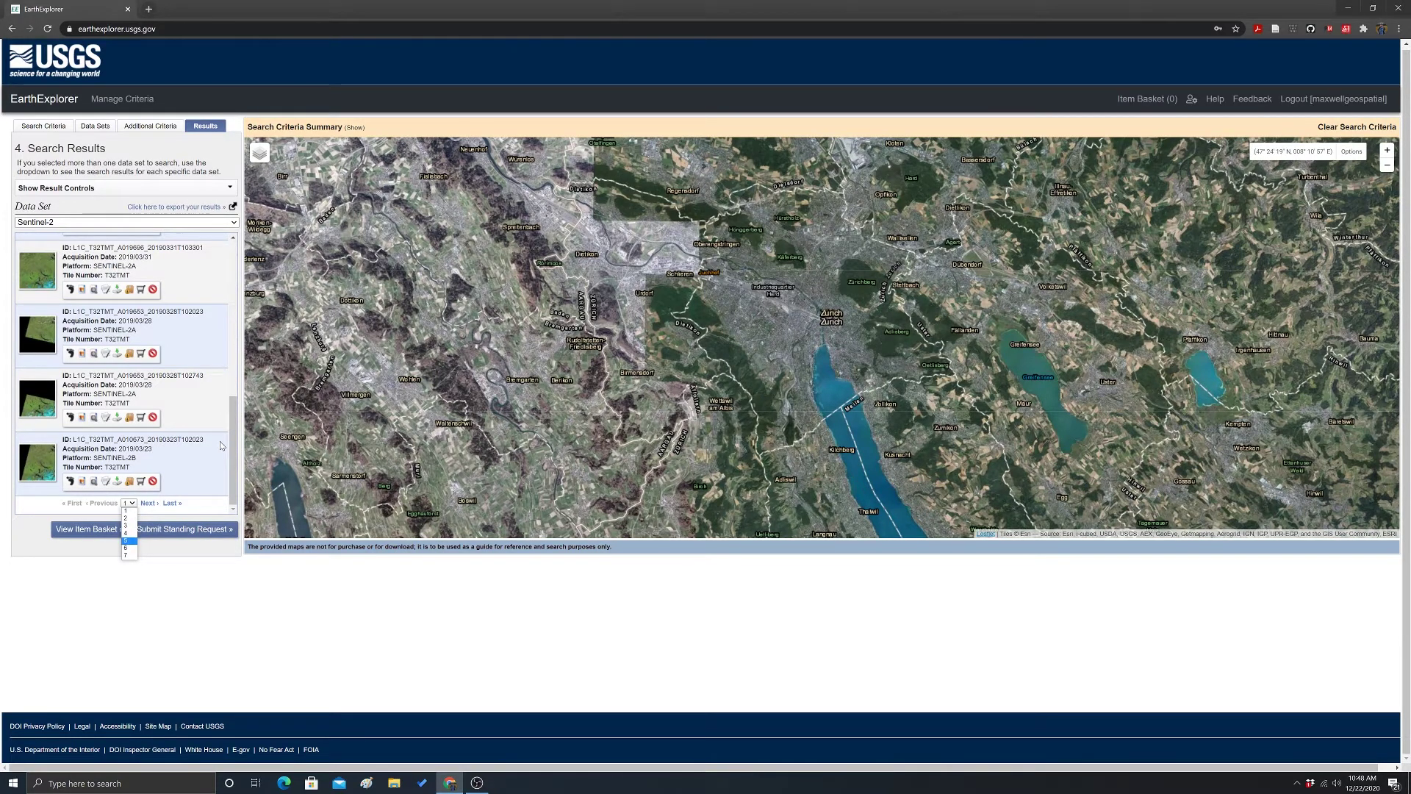
click(234, 409)
mouse_move(236, 410)
mouse_down()
mouse_move(254, 248)
mouse_move(226, 411)
mouse_up()
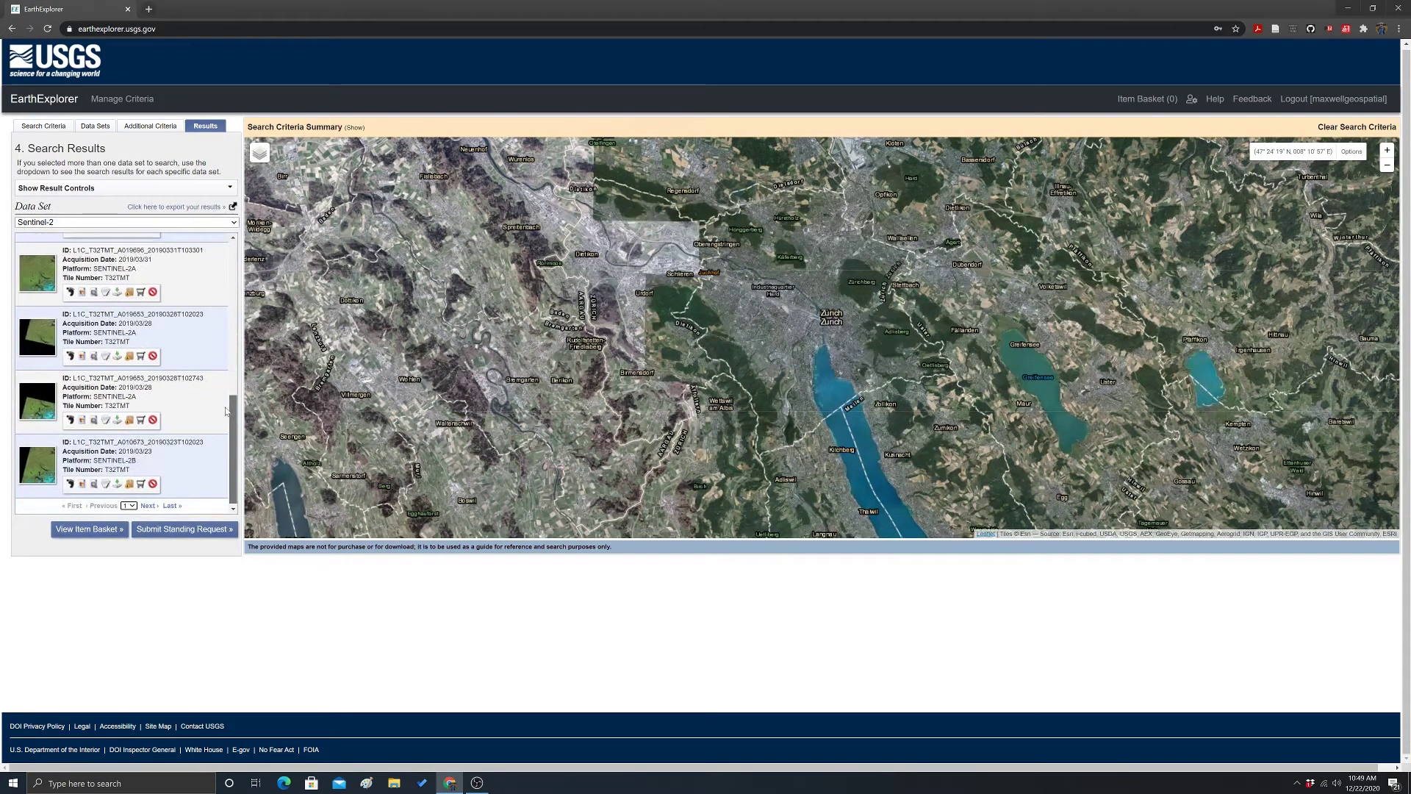
drag(226, 411, 224, 419)
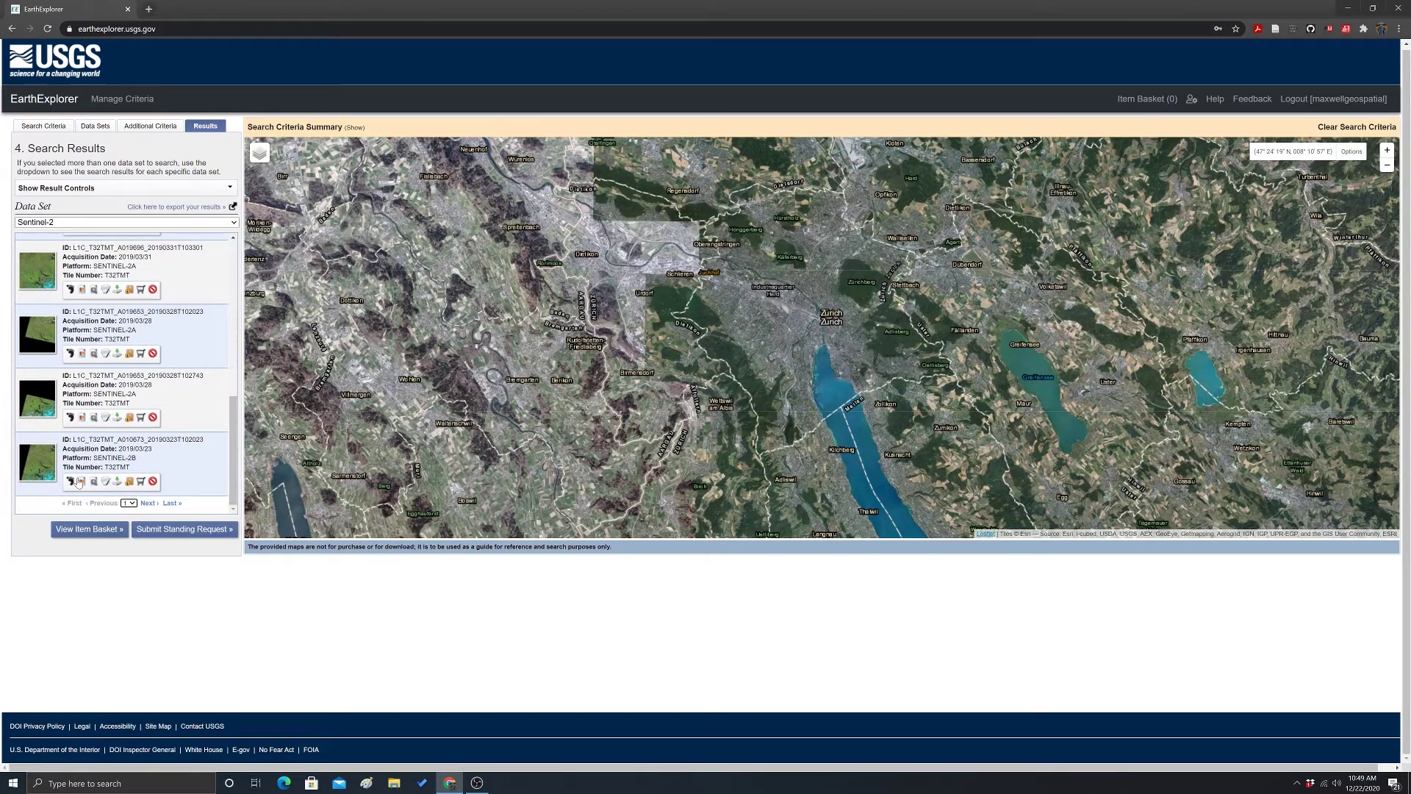
click(148, 503)
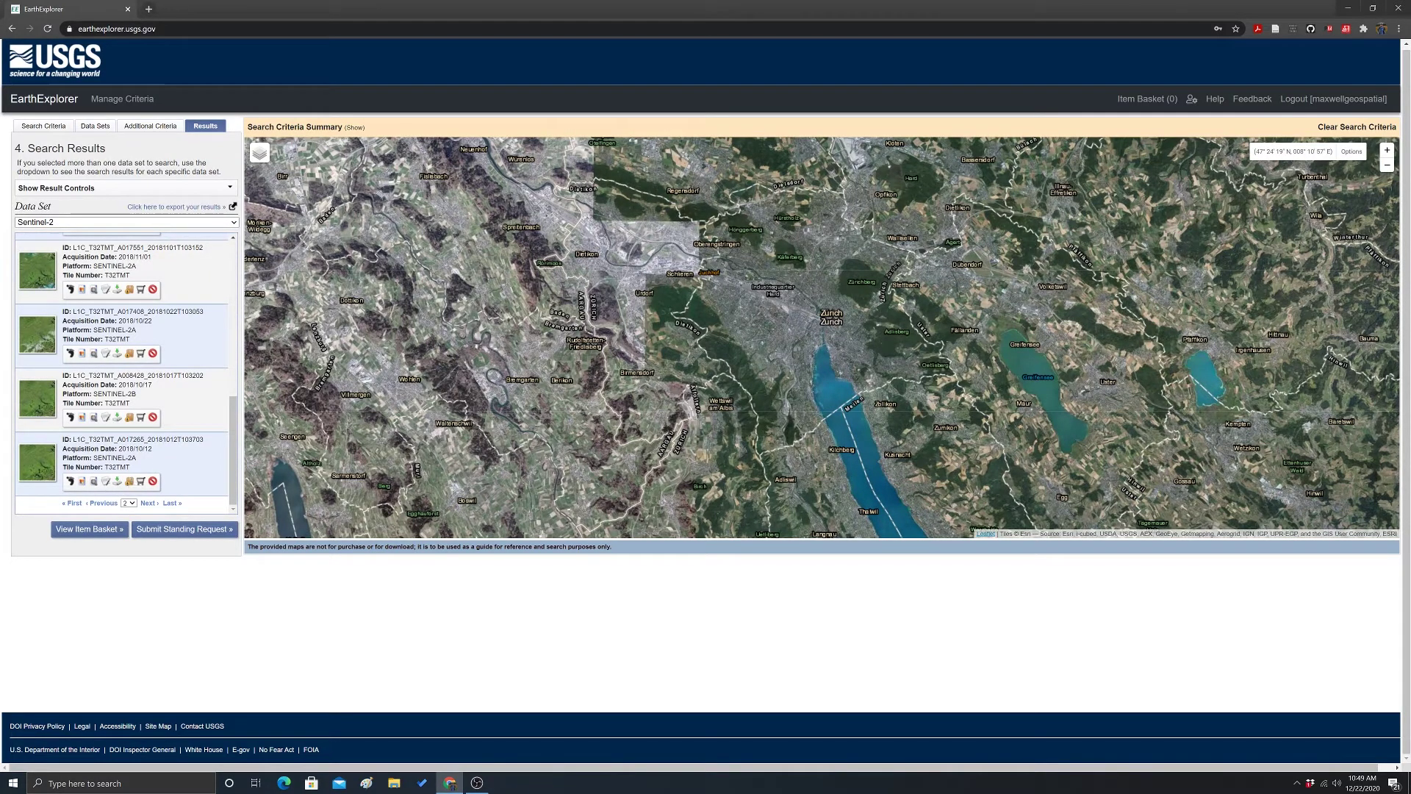
Step: Overlay the browse image of the 2018/10/12 Sentinel-2A scene on the map and inspect its coverage and cloudiness
drag(93, 457, 153, 464)
drag(74, 439, 205, 447)
drag(104, 468, 167, 473)
click(82, 482)
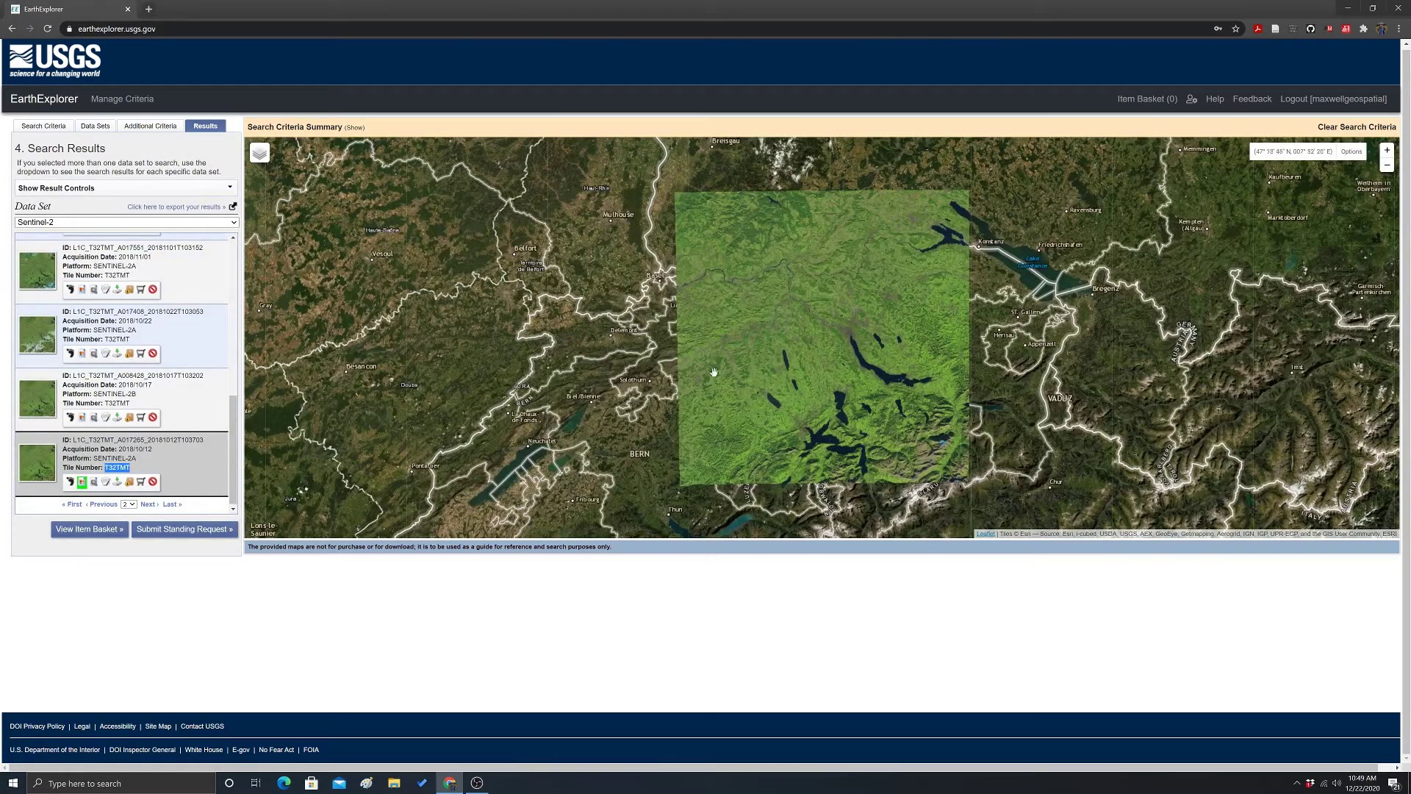
scroll(880, 360, up, 1)
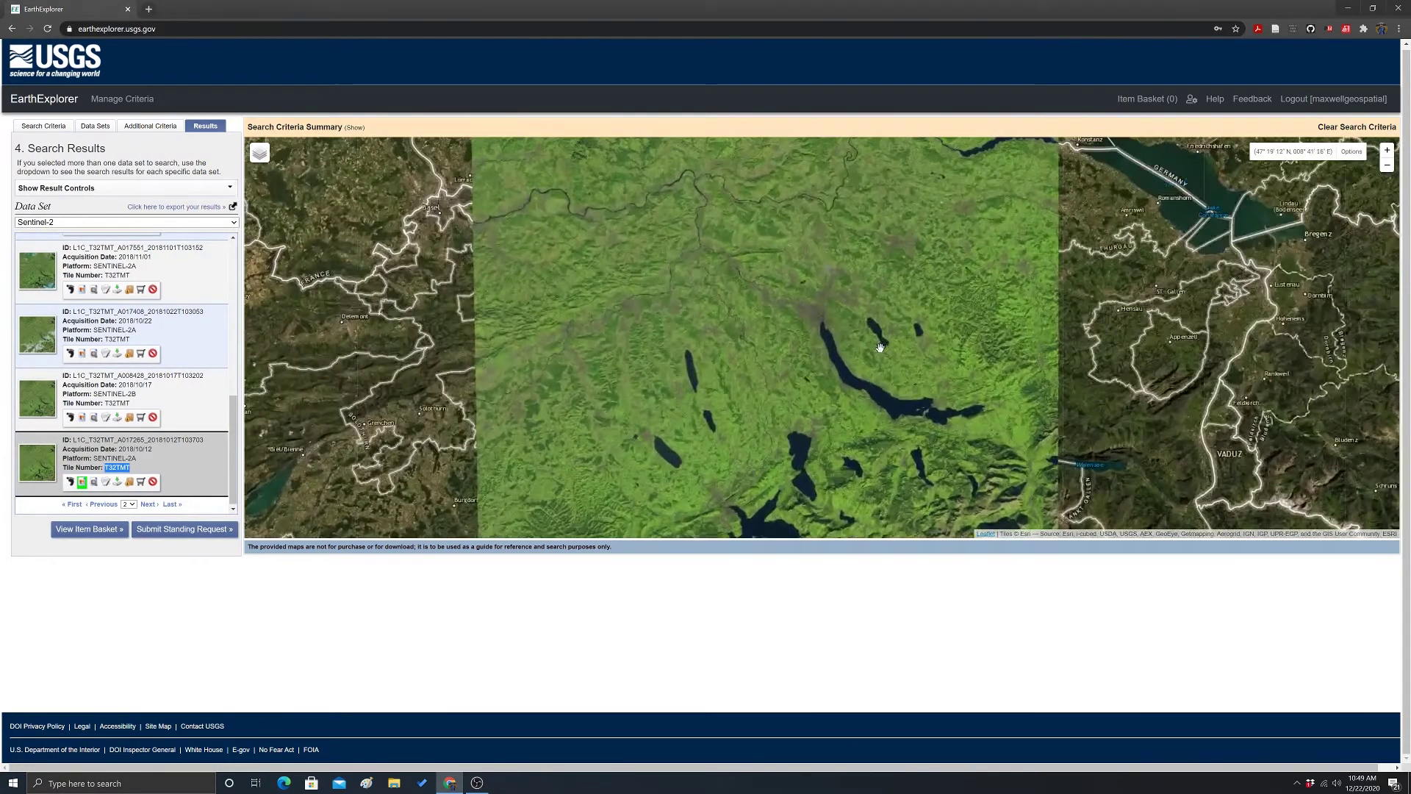
drag(811, 259, 769, 184)
drag(844, 426, 782, 243)
scroll(781, 243, up, 1)
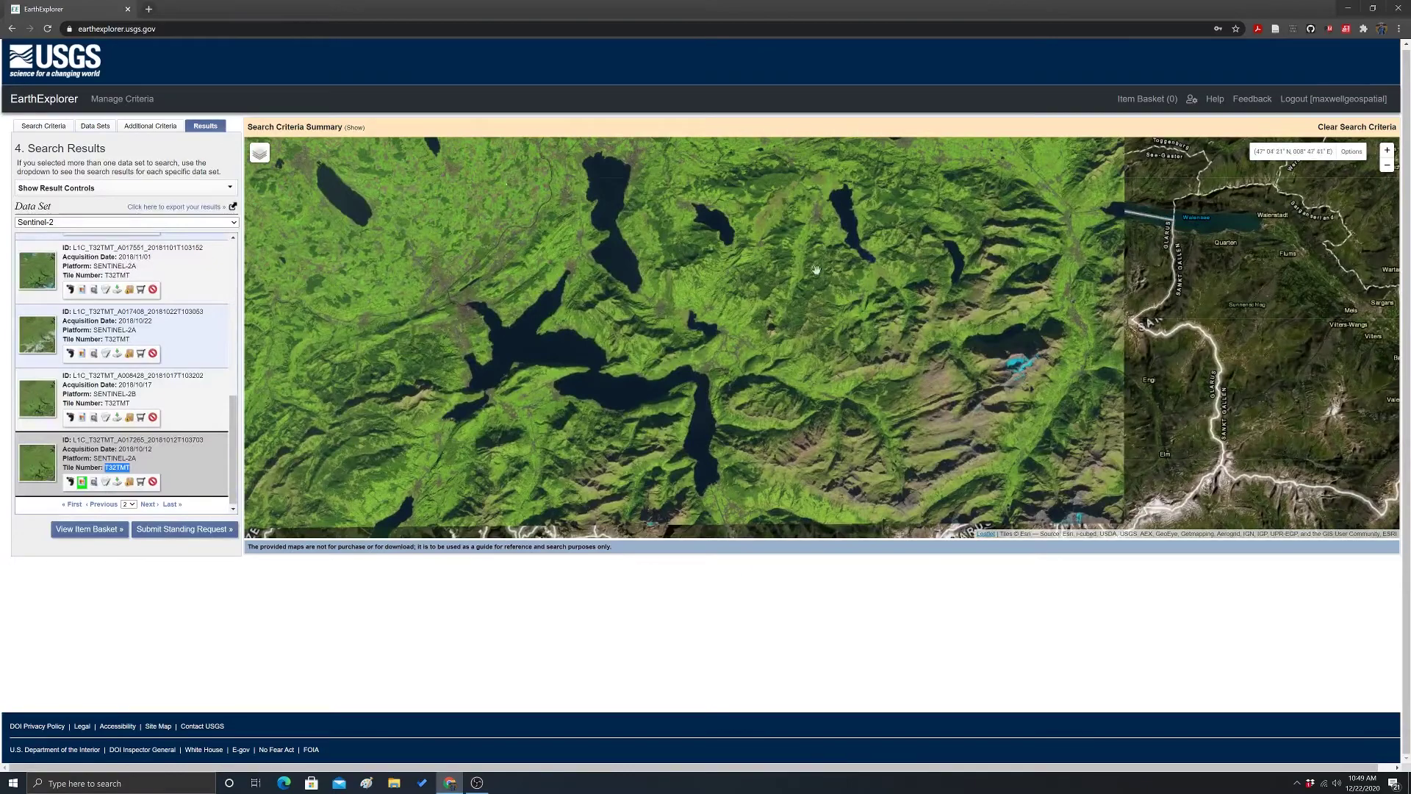
scroll(802, 248, down, 2)
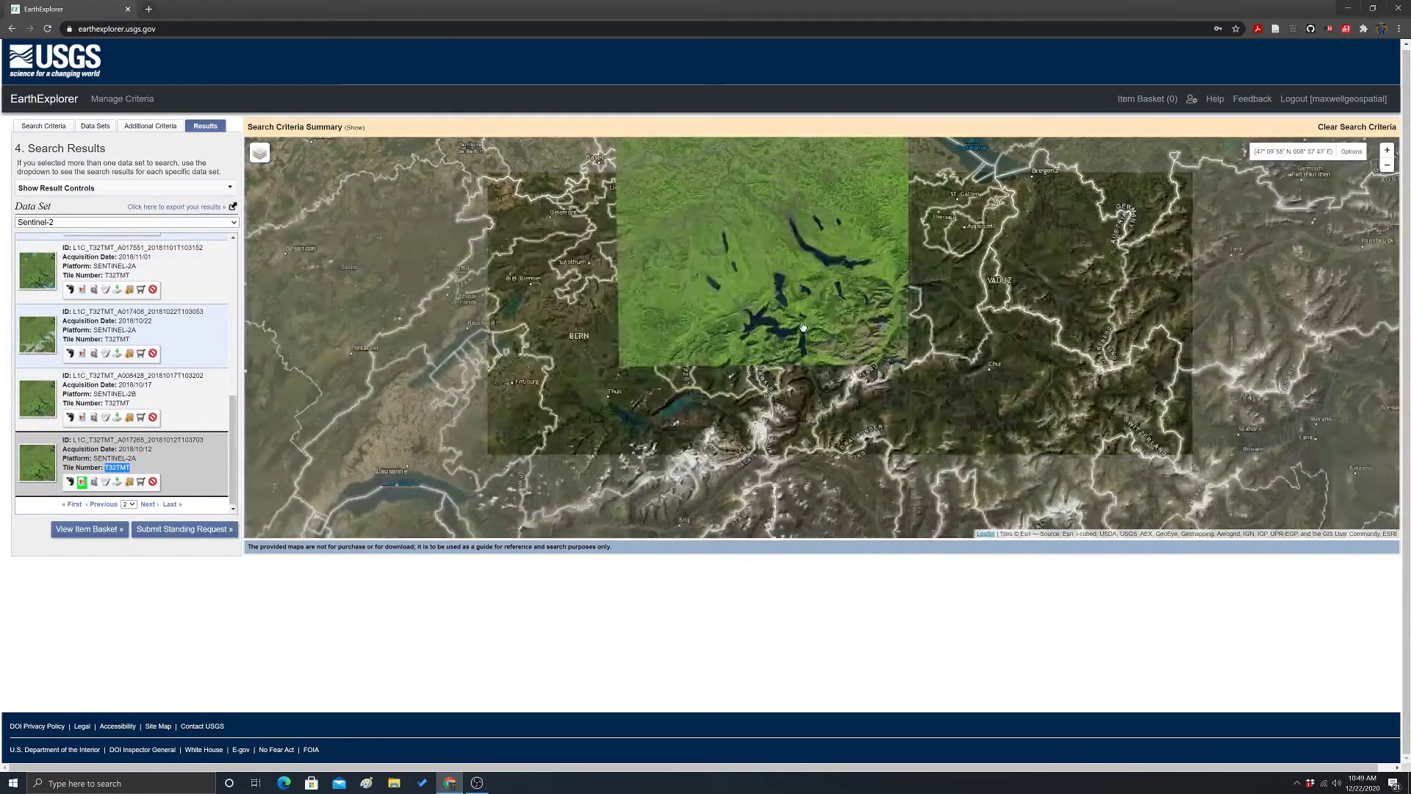
drag(802, 203, 799, 291)
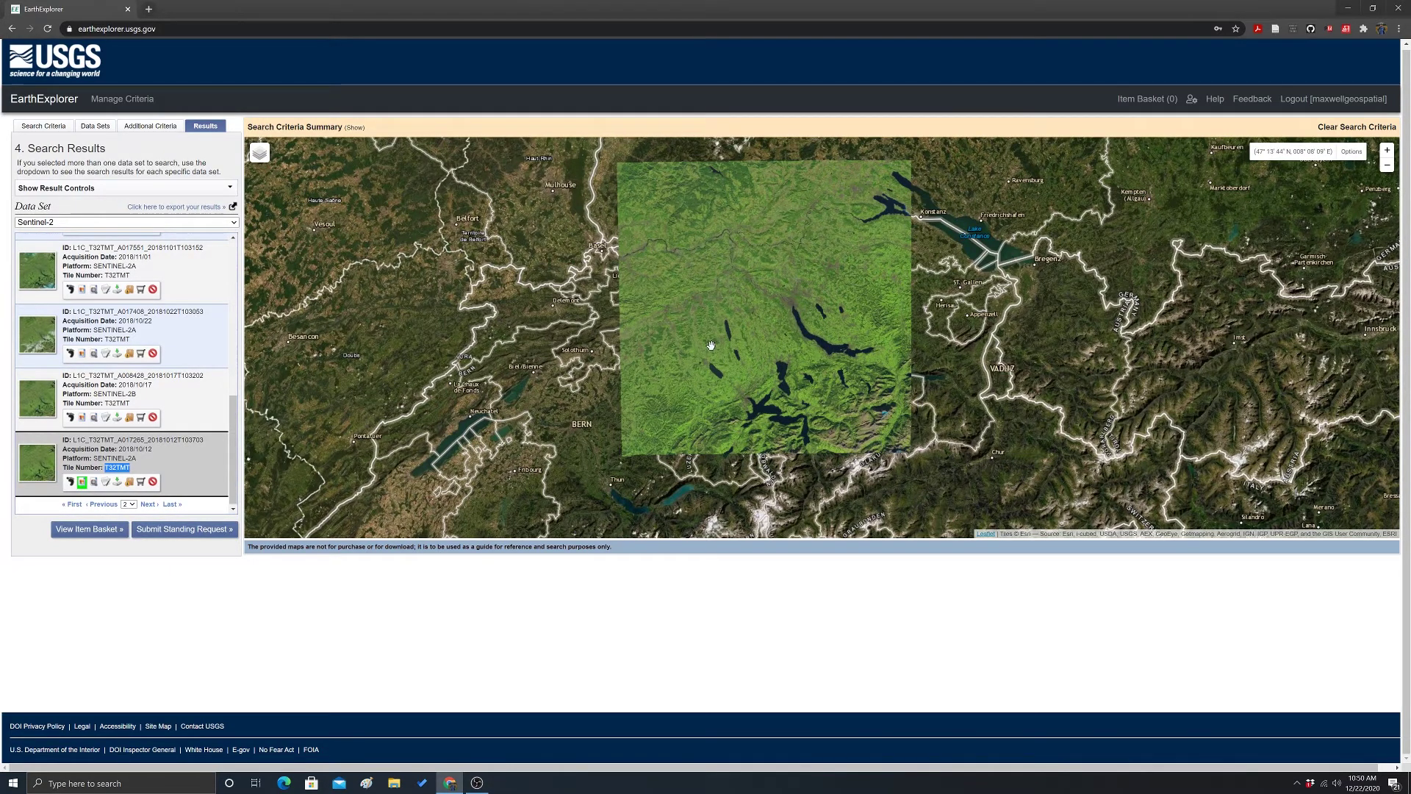
Step: Replace the 2018/10/12 scene's browse overlay on the map with its footprint
drag(711, 345, 711, 364)
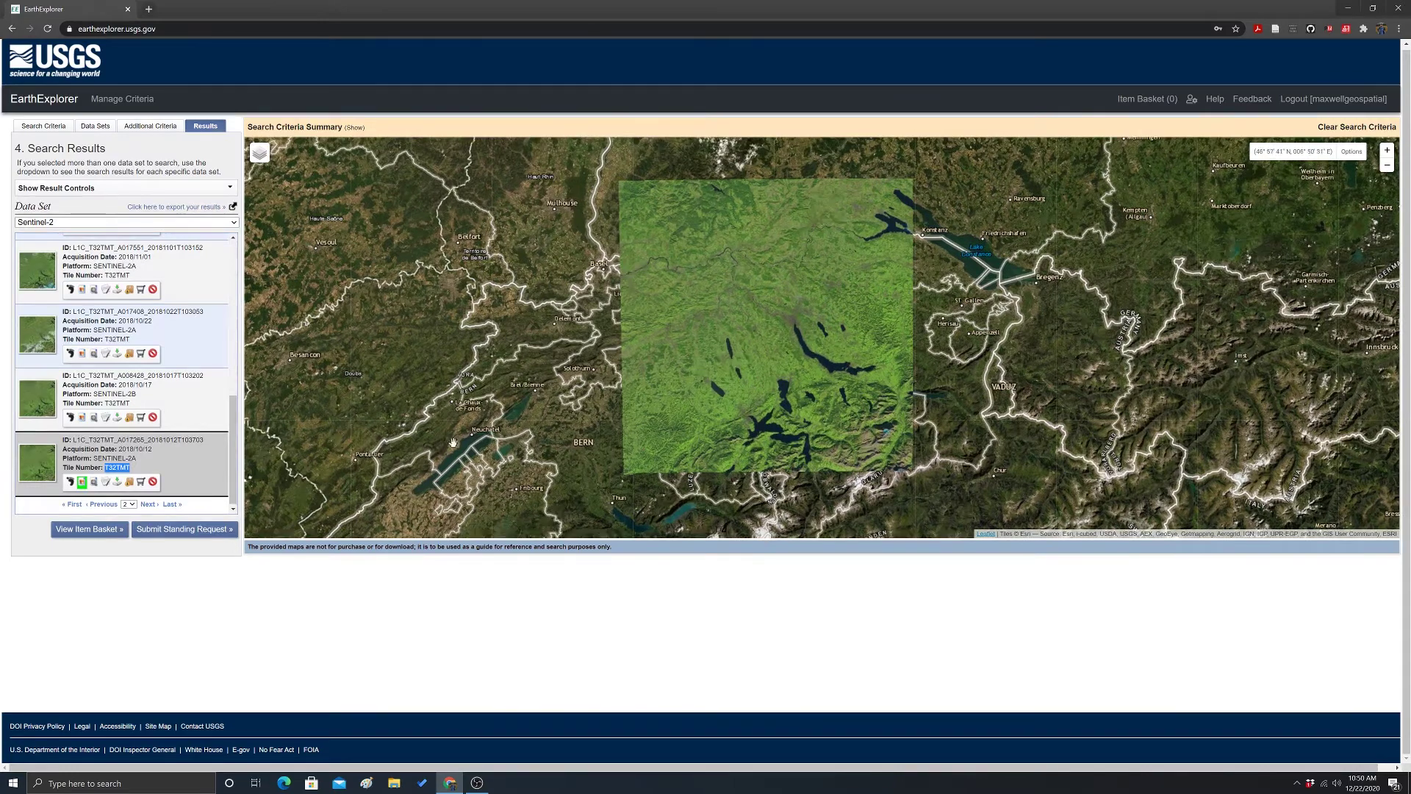
click(82, 483)
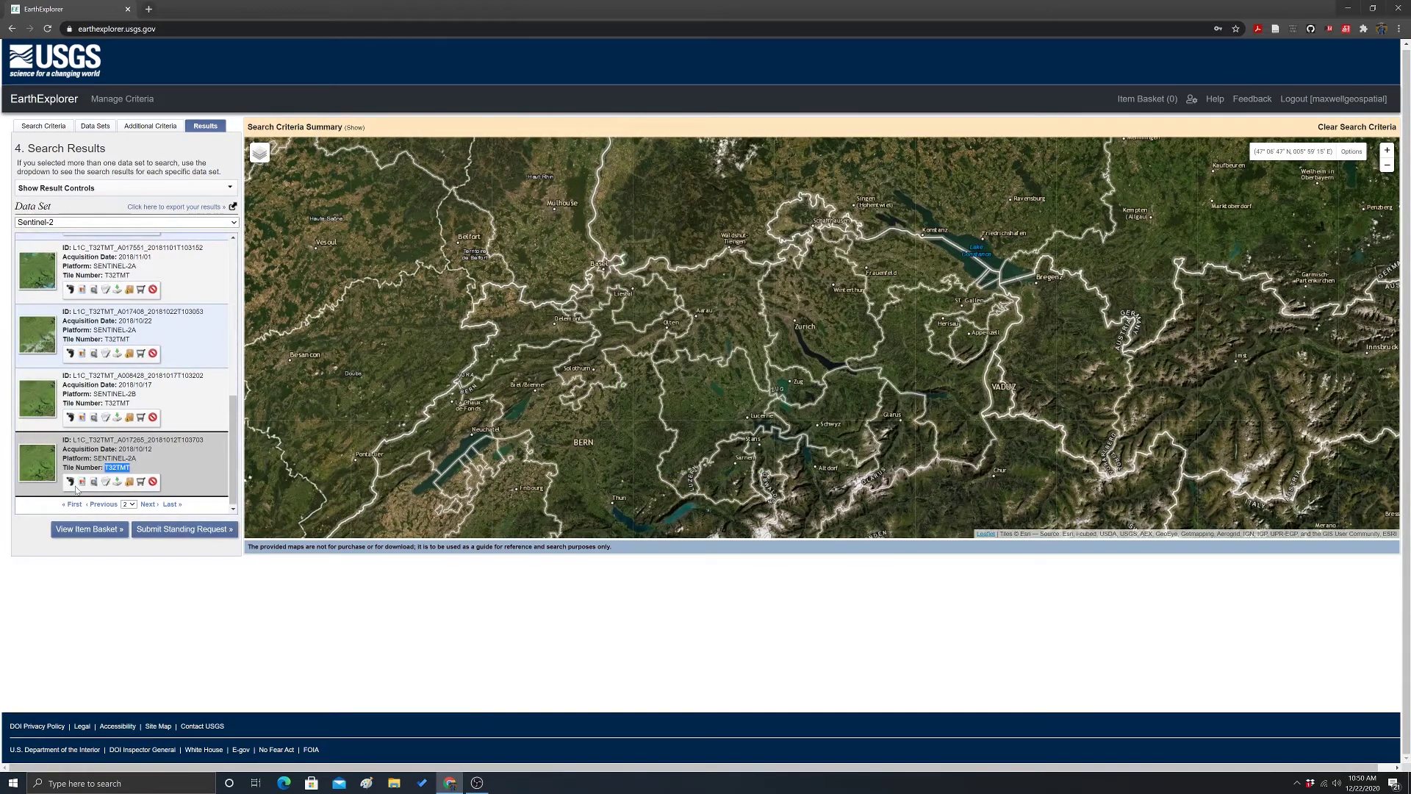
click(70, 482)
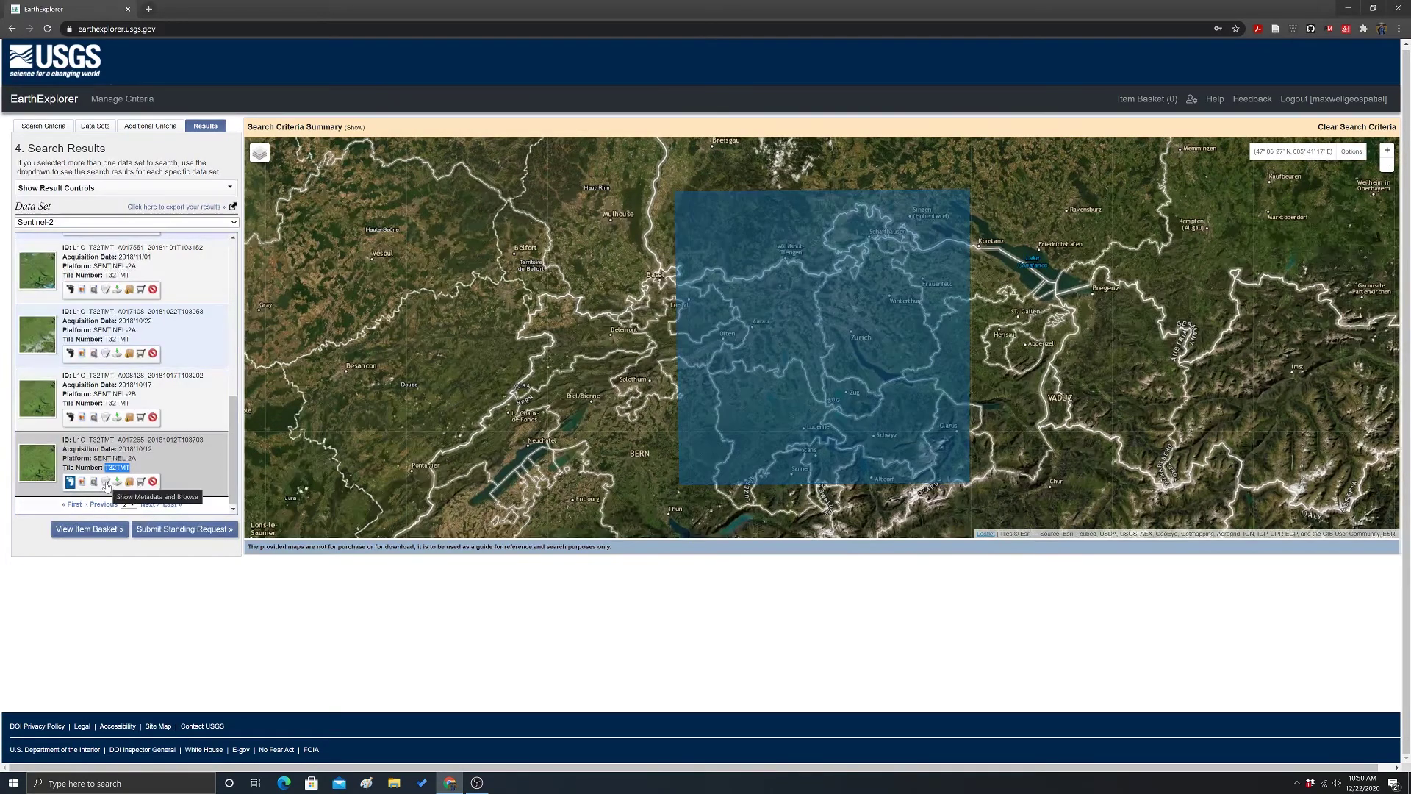
Step: Review the metadata of the 2018/10/12 scene, including cloud cover, projection, resolution and corner coordinates, and close it
click(106, 481)
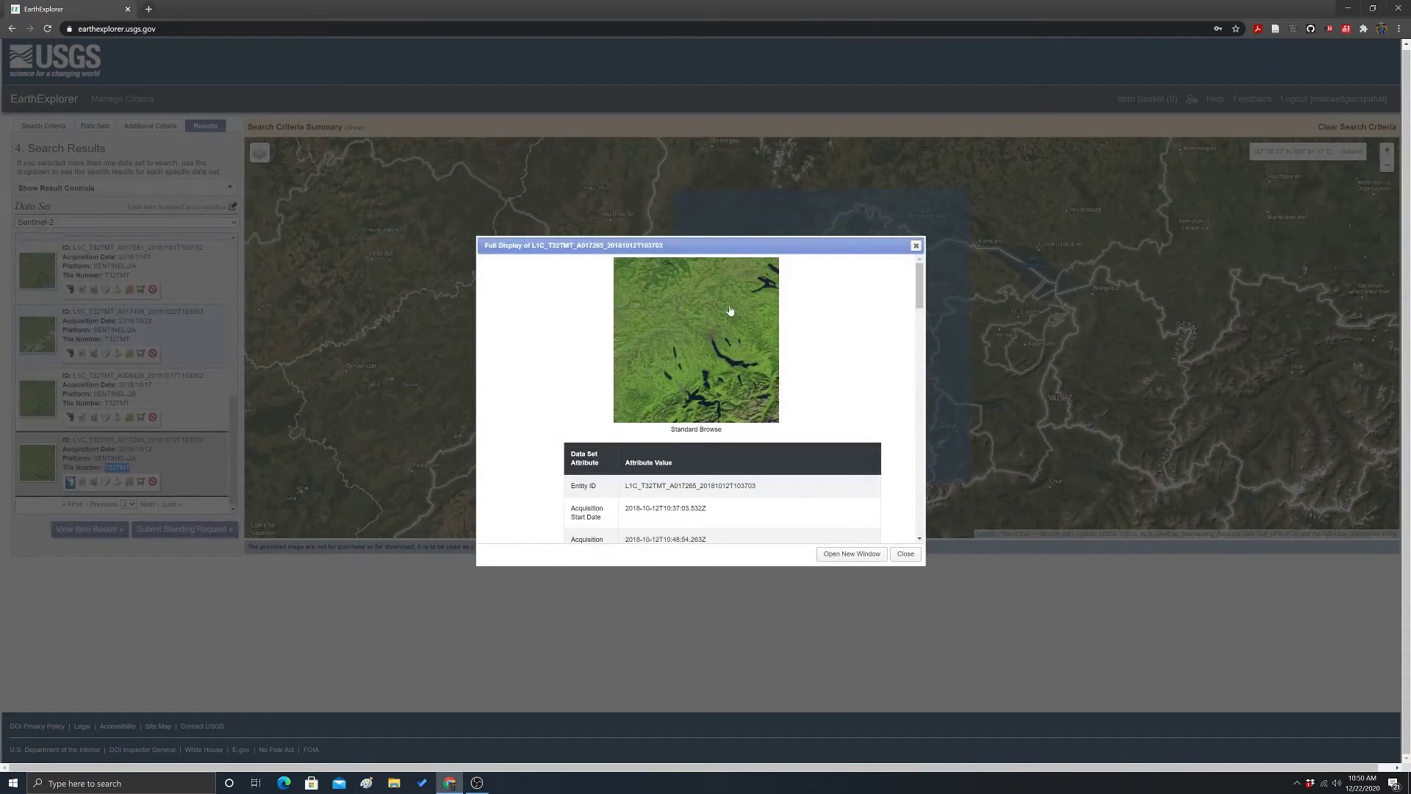
scroll(728, 316, down, 1)
scroll(724, 338, up, 1)
scroll(706, 331, down, 2)
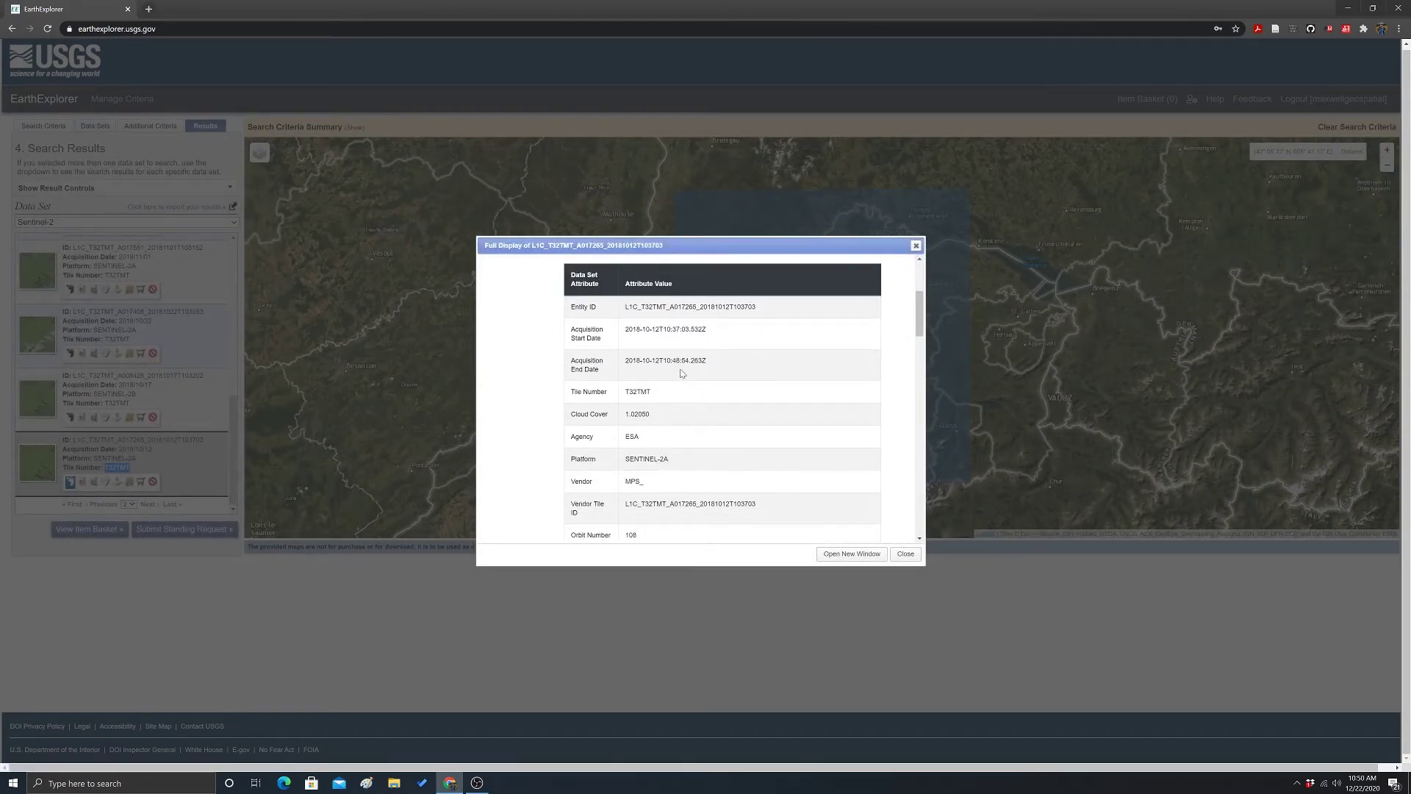
scroll(691, 345, down, 1)
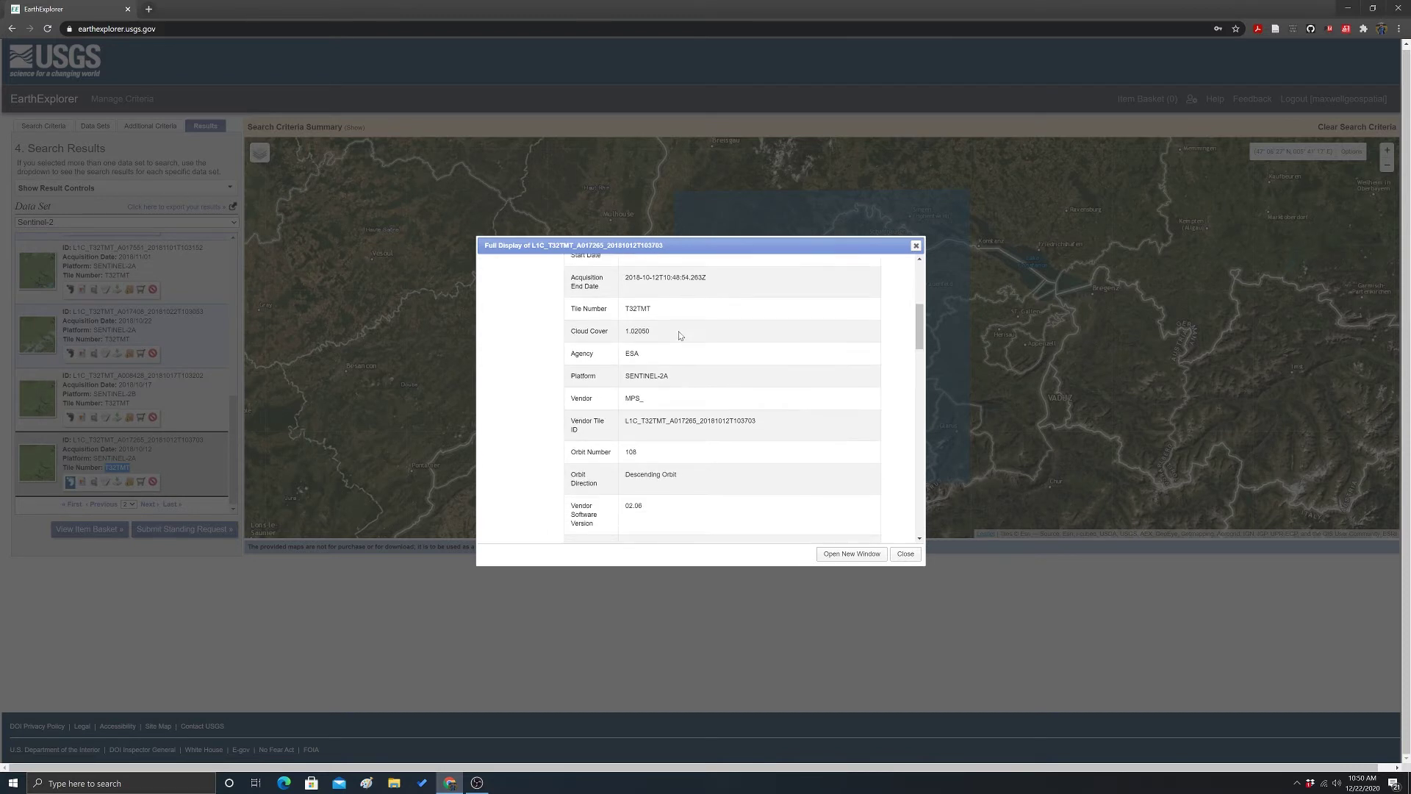
scroll(660, 321, down, 1)
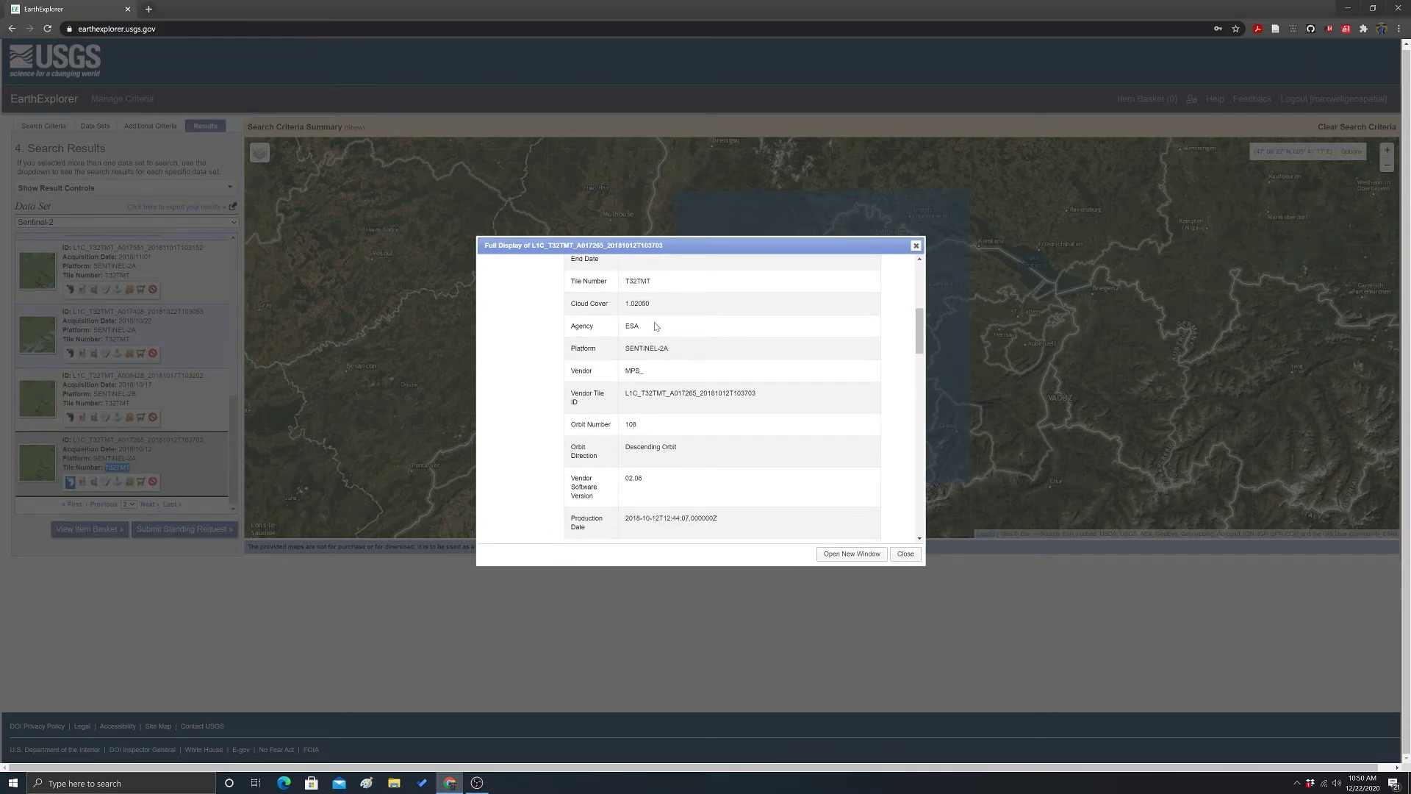
scroll(746, 329, down, 1)
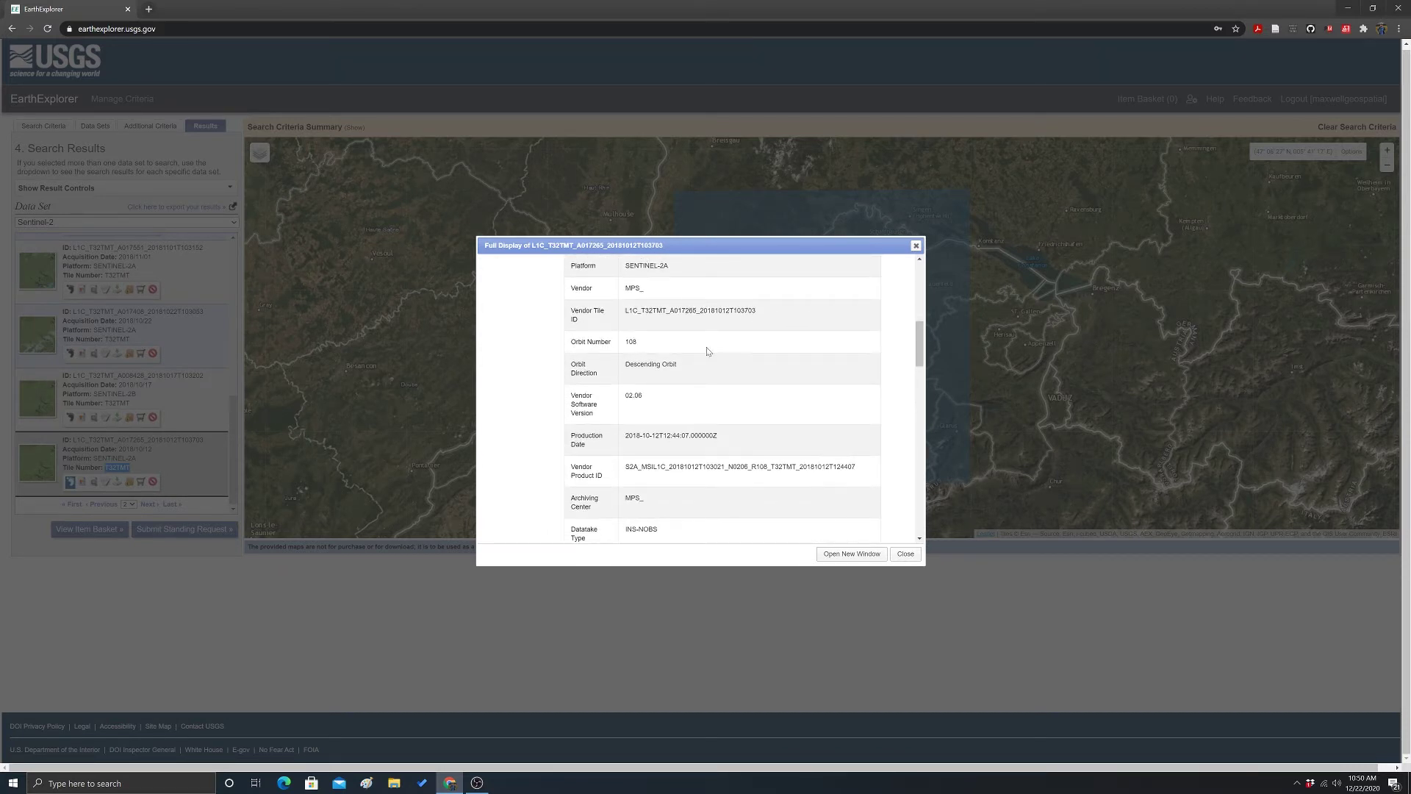
scroll(723, 399, down, 7)
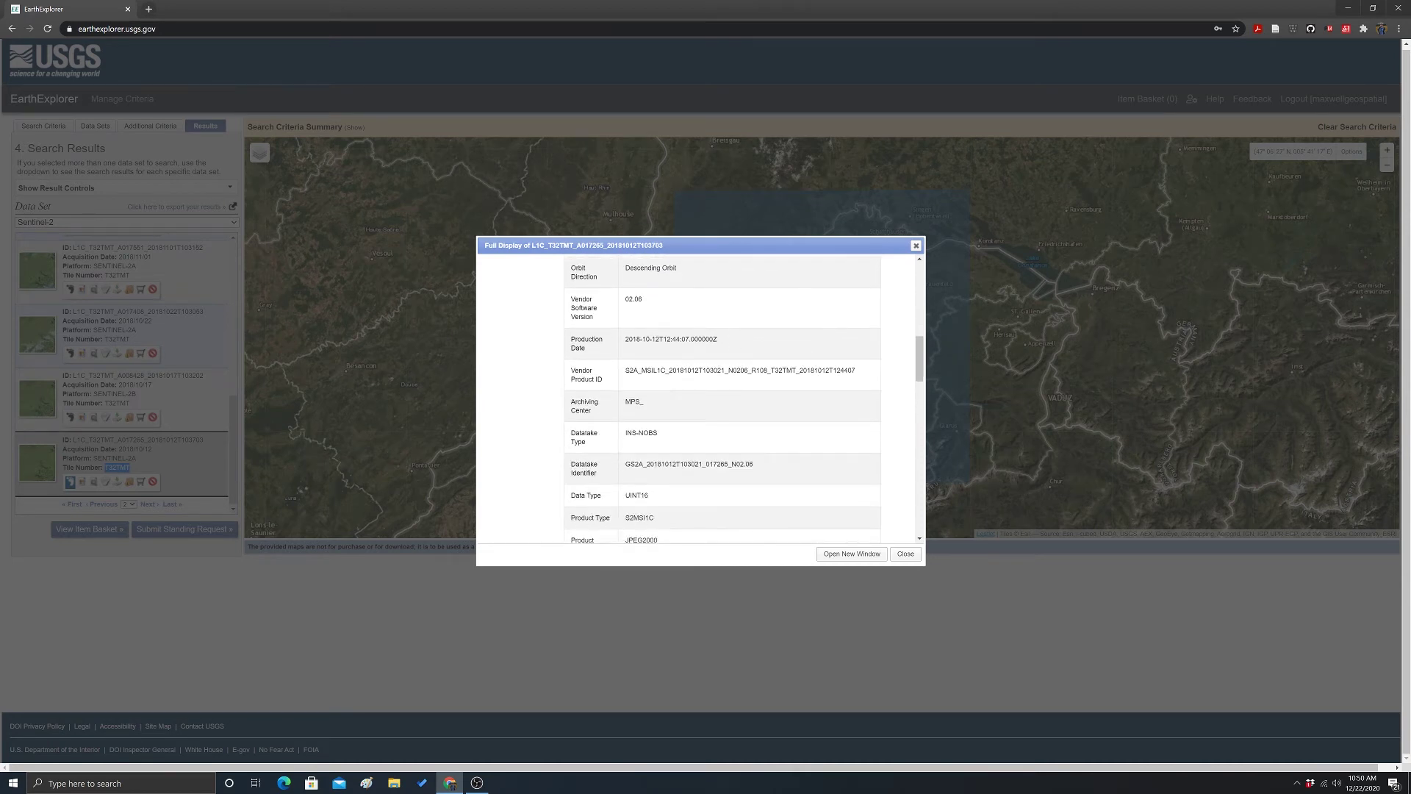
scroll(680, 378, down, 3)
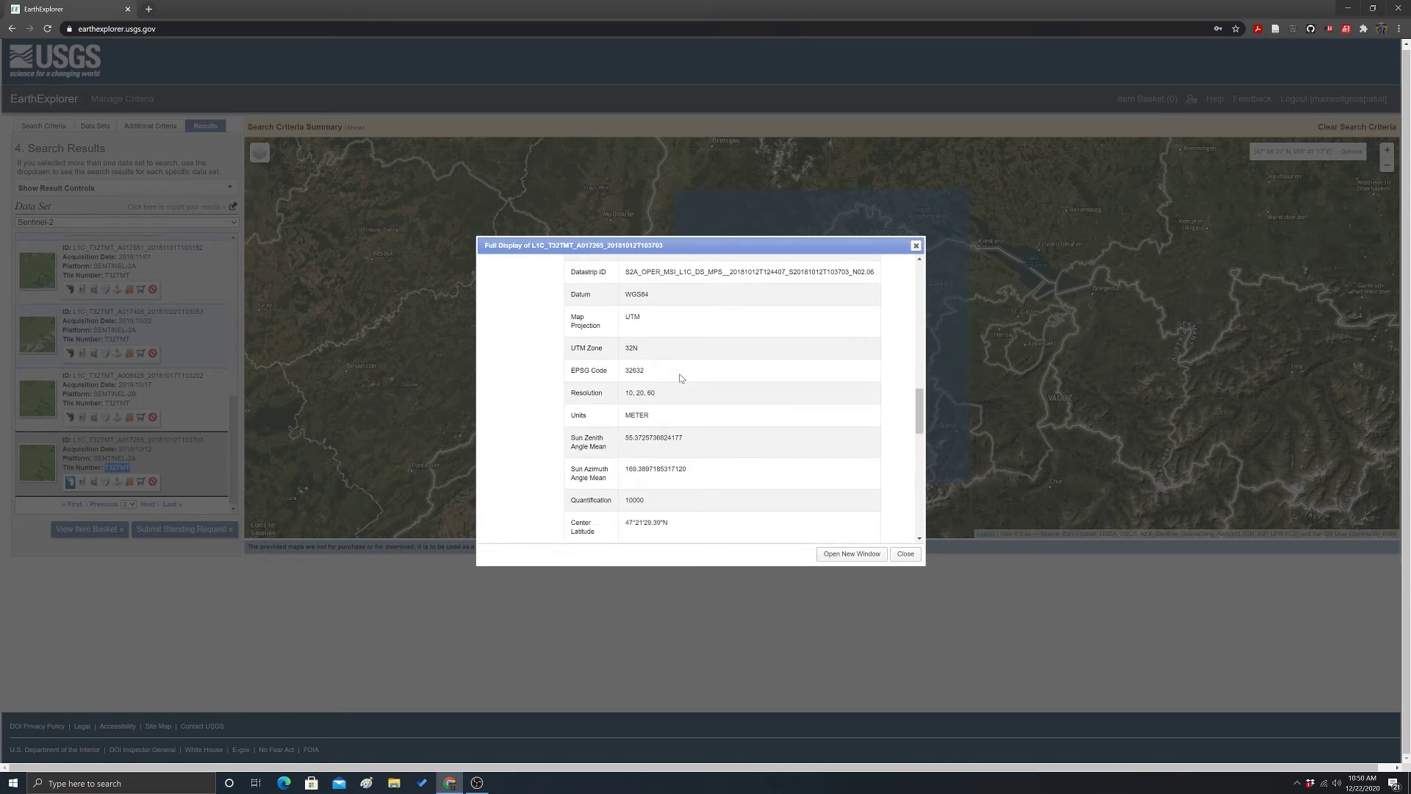
scroll(681, 379, down, 6)
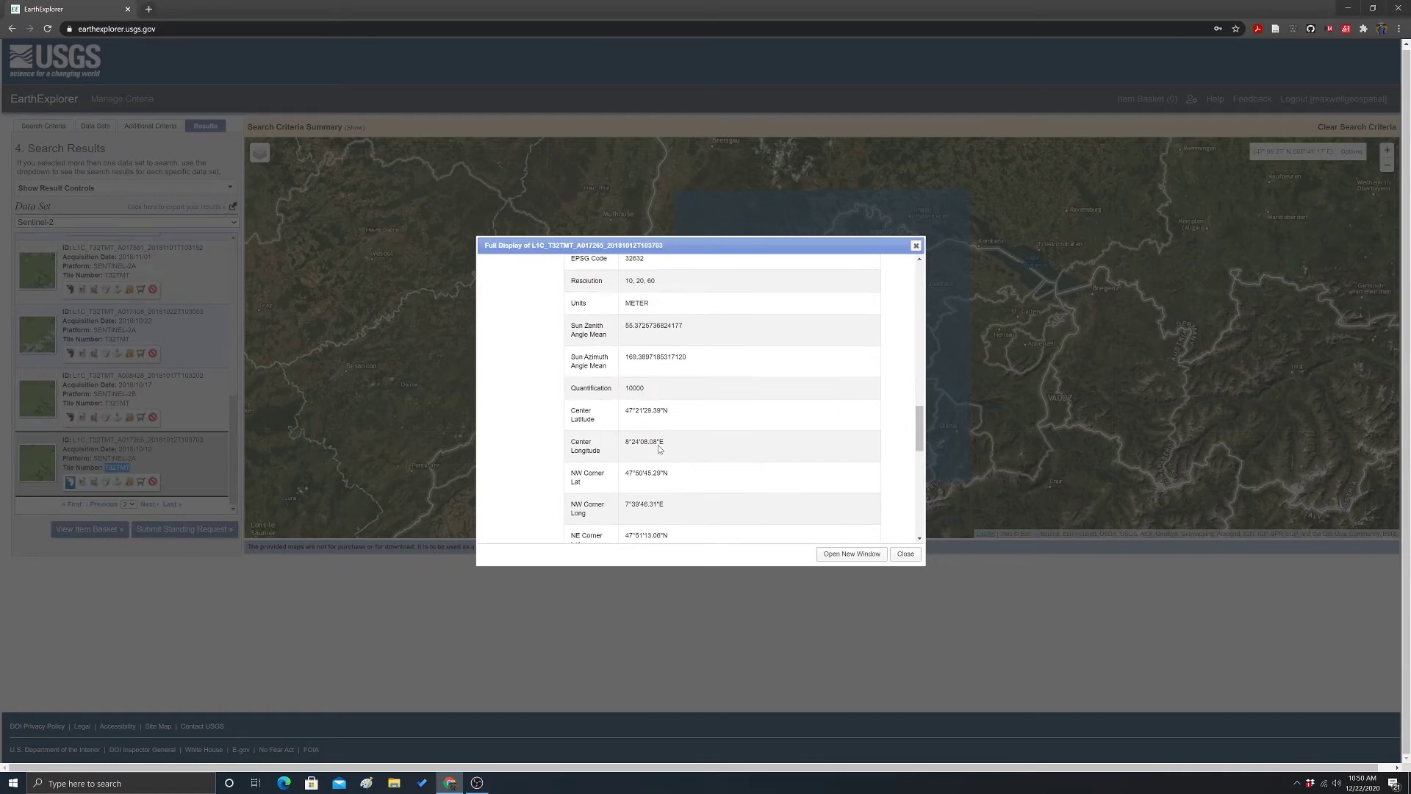
scroll(746, 422, down, 3)
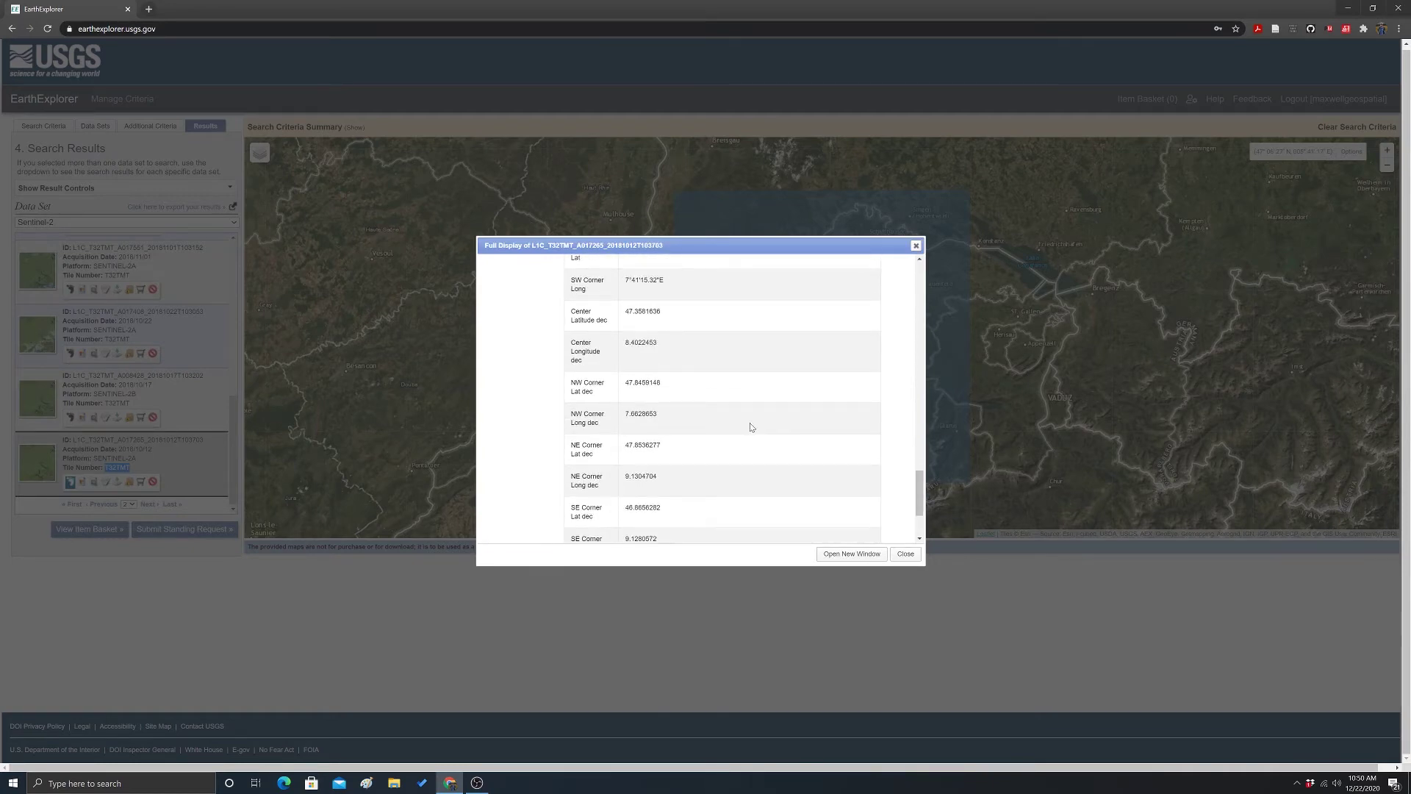
scroll(750, 425, up, 5)
click(906, 553)
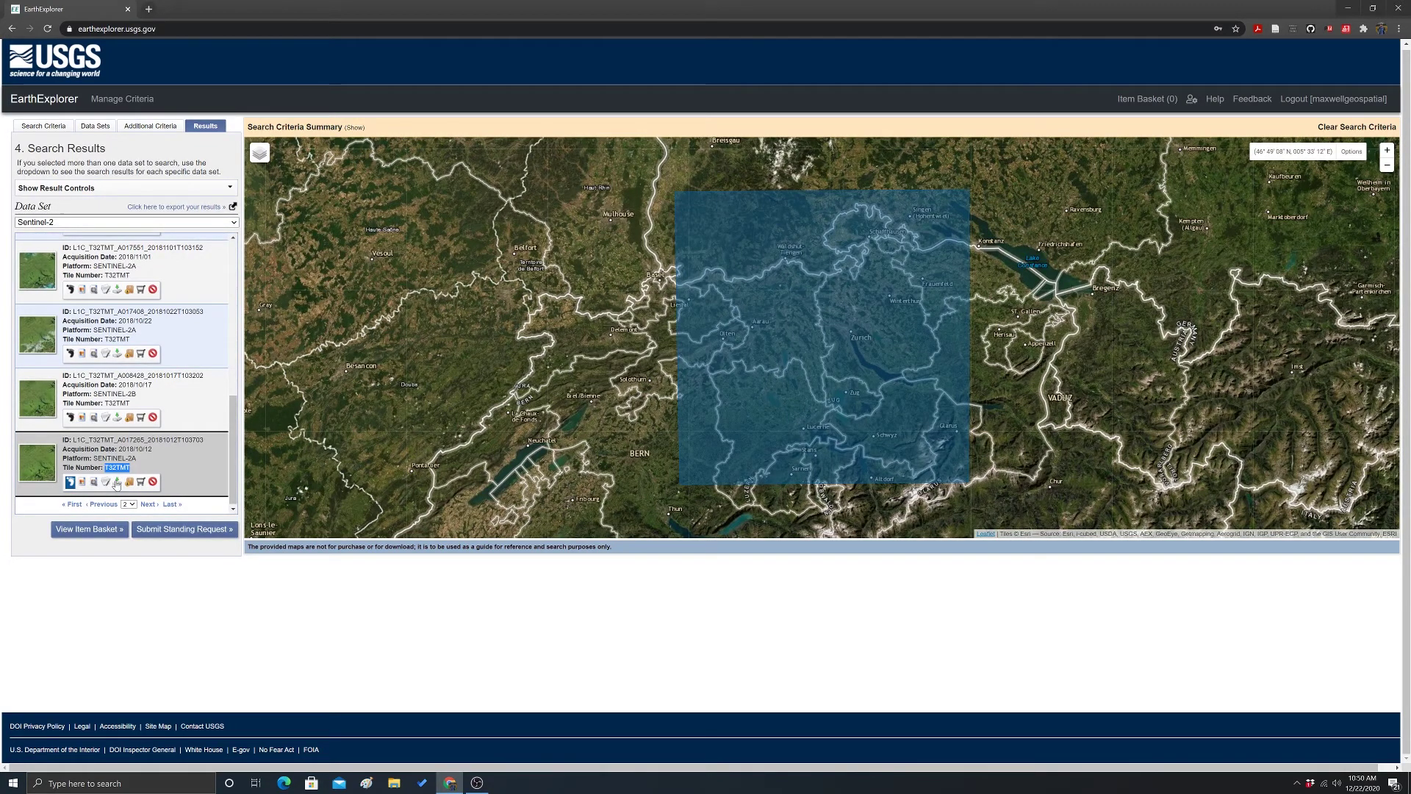
Step: Open the 2018/10/12 scene's download options and start downloading the L1C Tile in JPEG2000 format
click(116, 481)
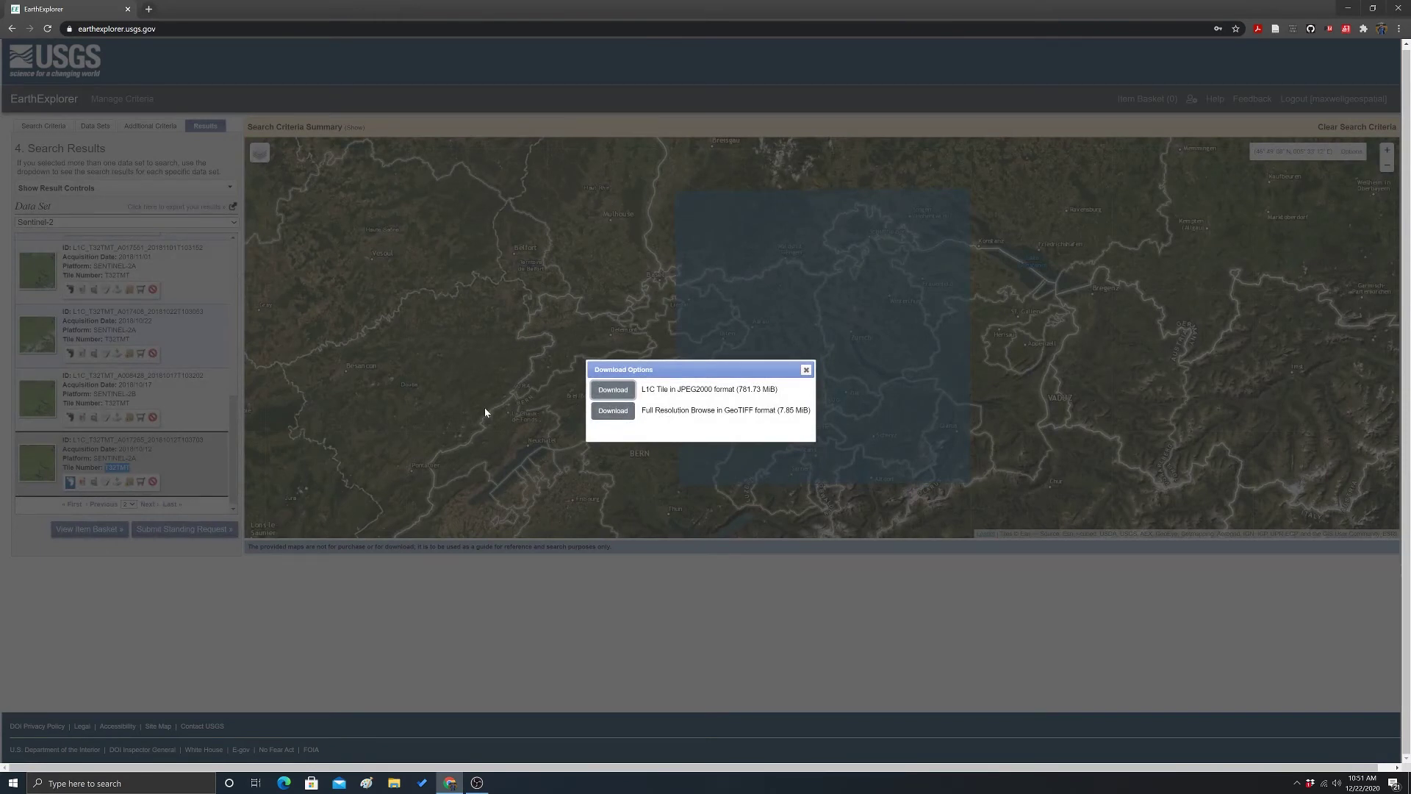
click(620, 392)
drag(811, 410, 646, 410)
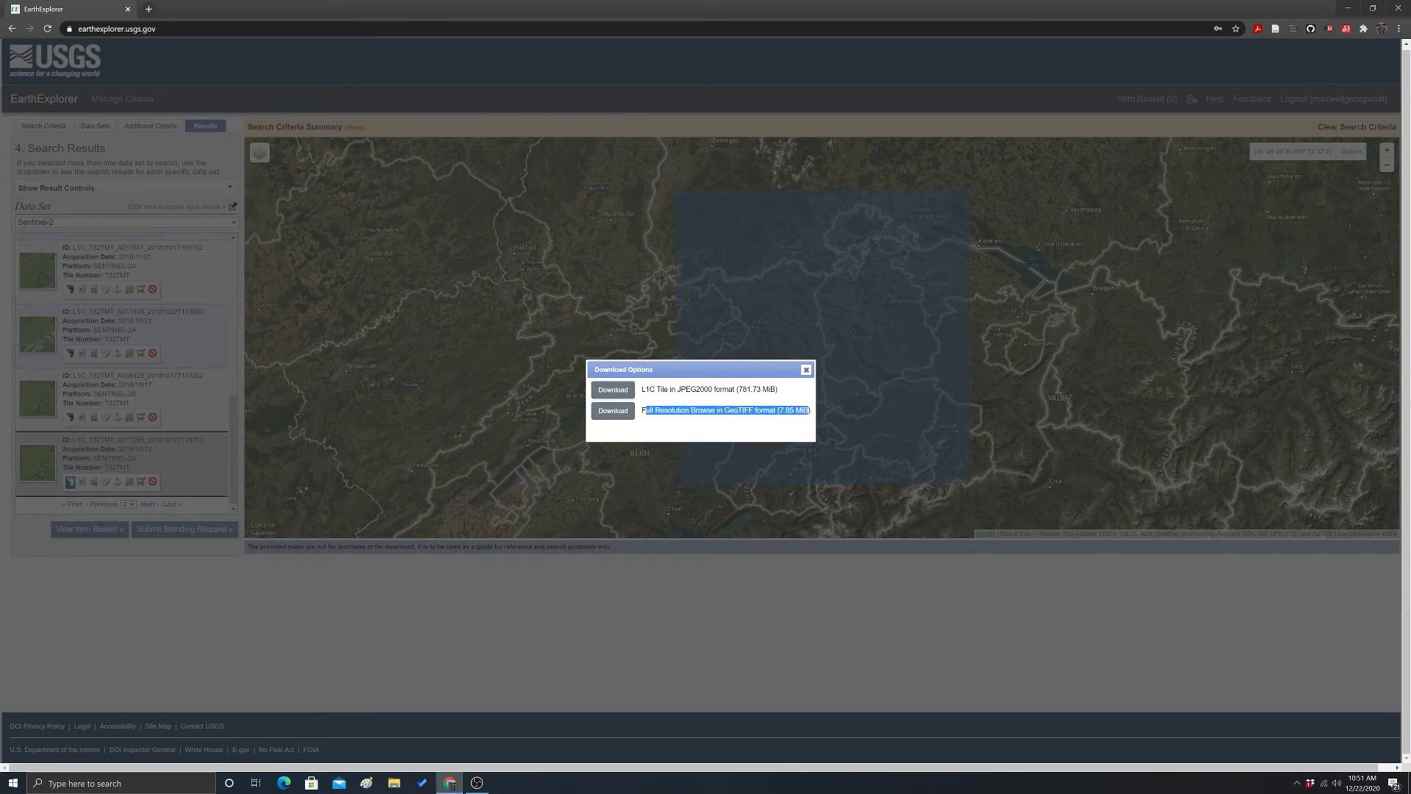
click(782, 427)
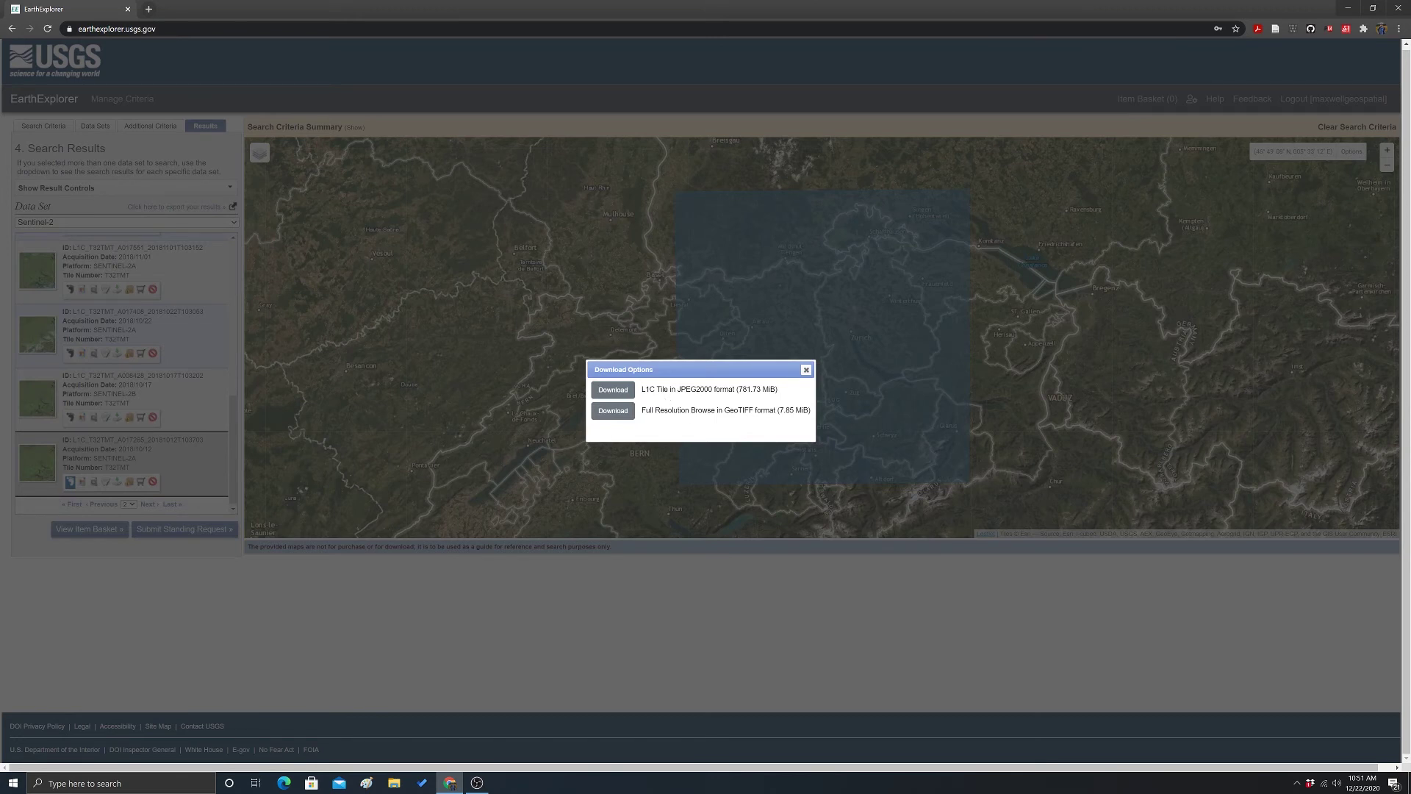
drag(691, 390, 770, 390)
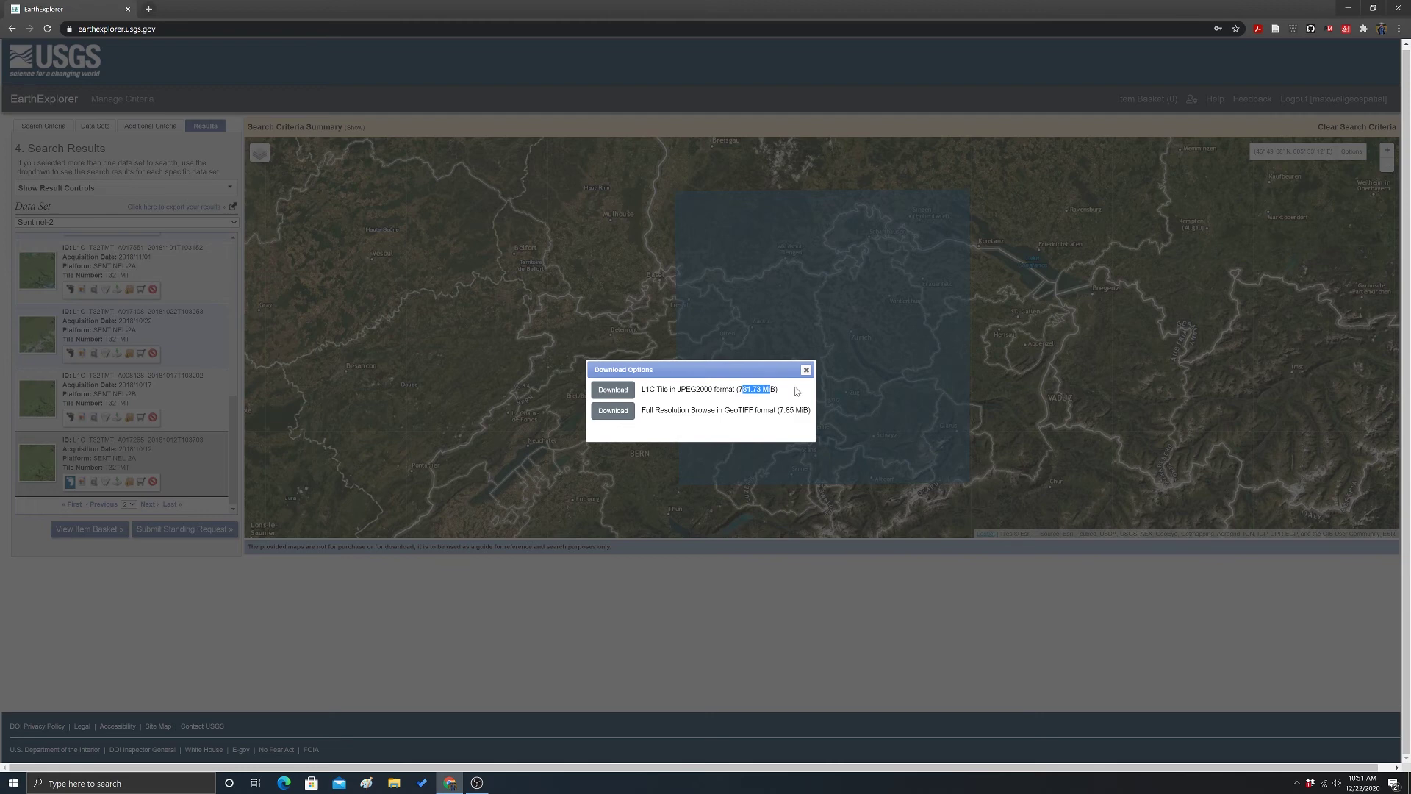
click(613, 398)
click(616, 394)
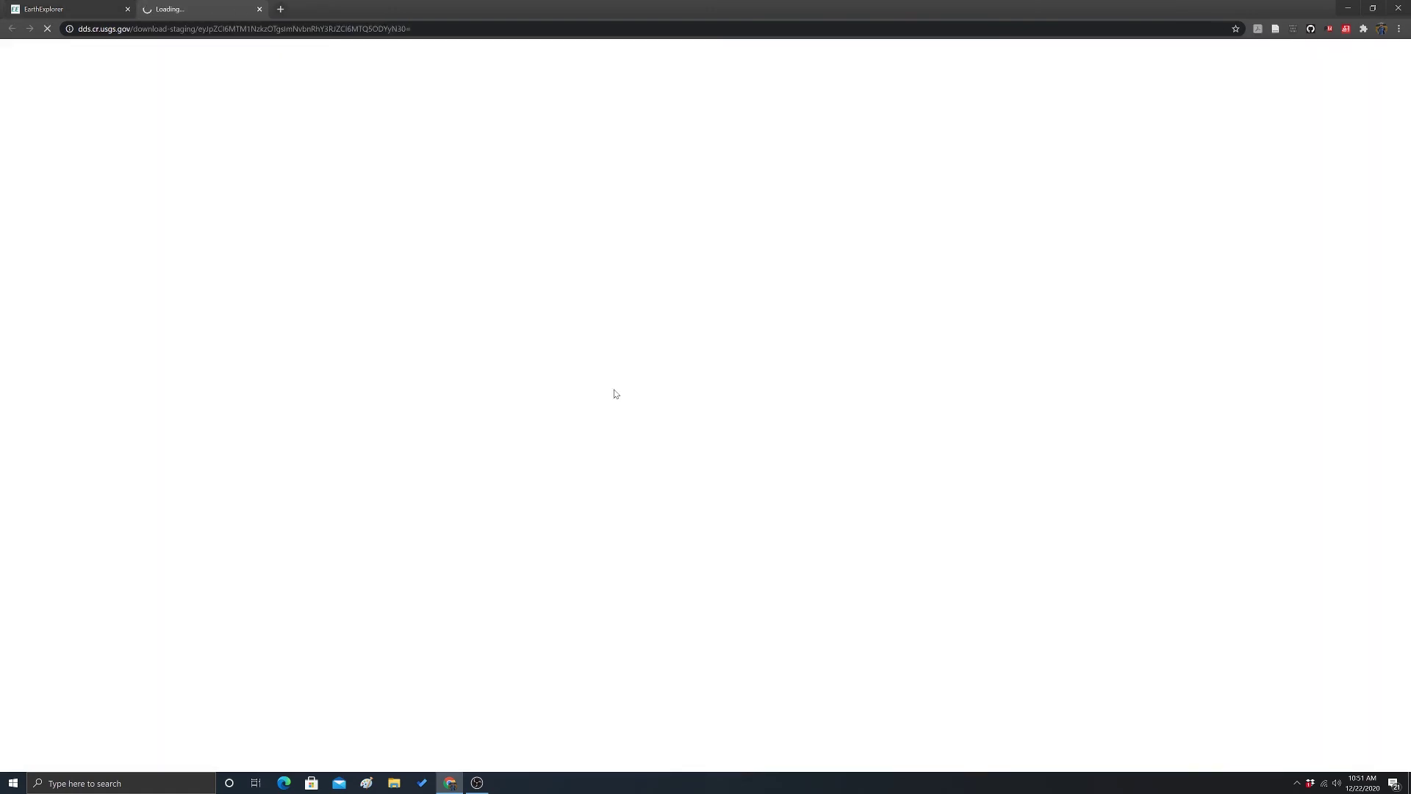